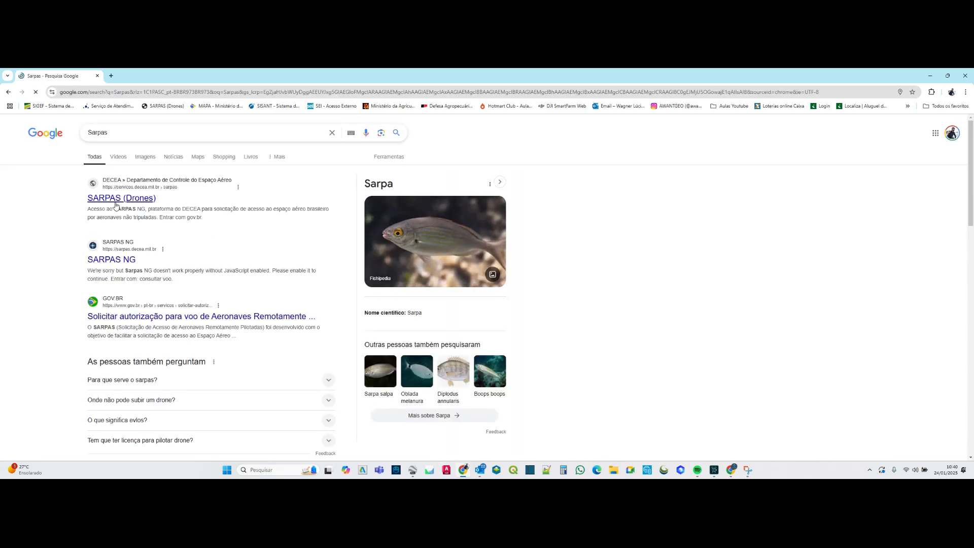
# - Open the SARPAS (Drones) site from the search results and sign in through gov.br under the FLY PLANTIO account
pyautogui.click(113, 202)
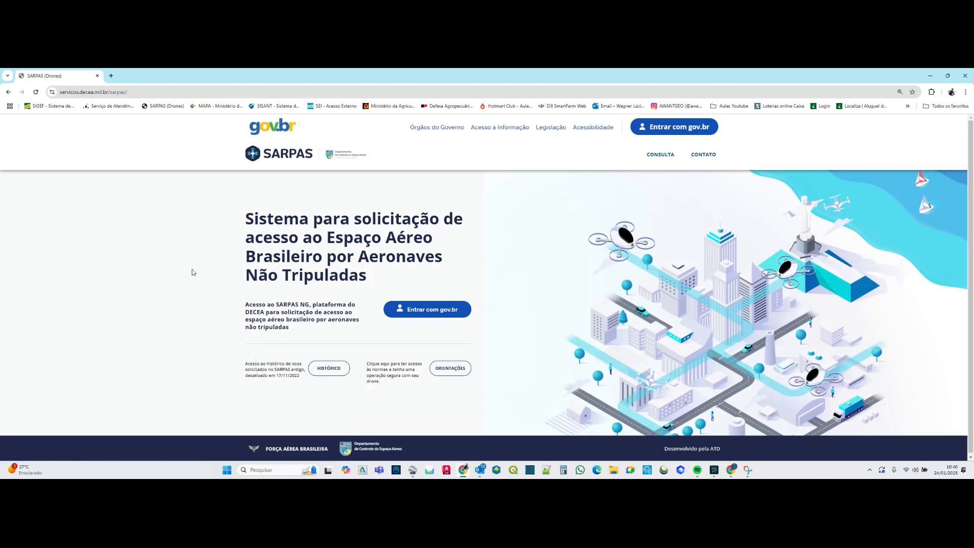
pyautogui.click(440, 312)
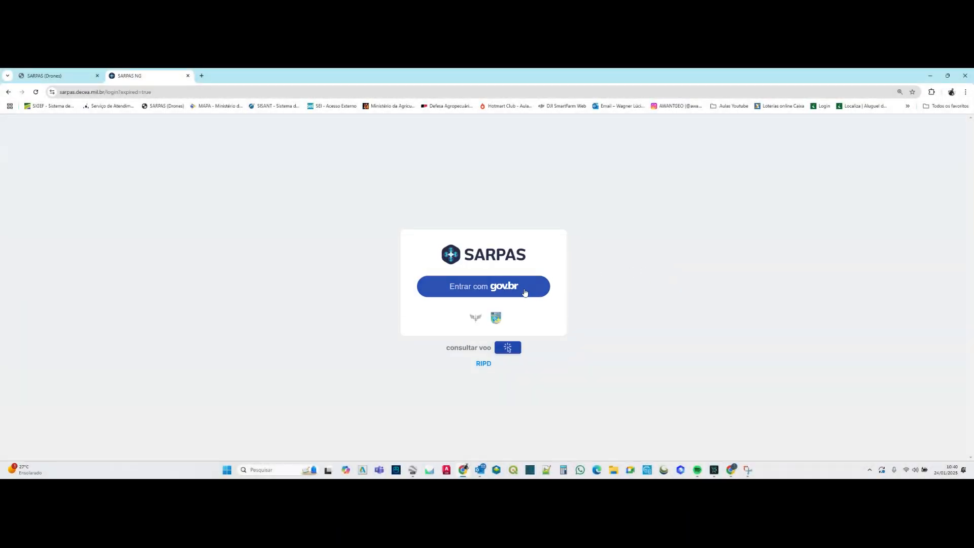
pyautogui.click(515, 291)
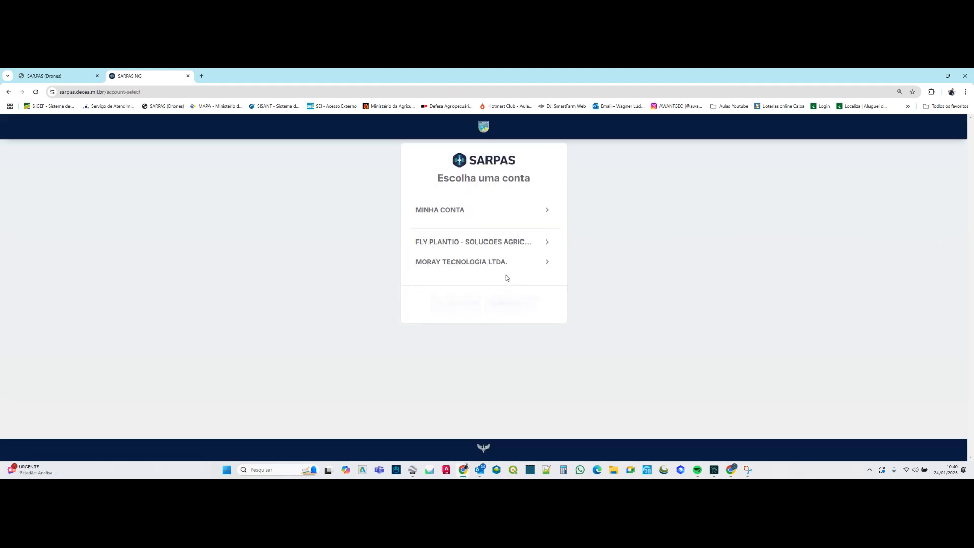
pyautogui.click(499, 242)
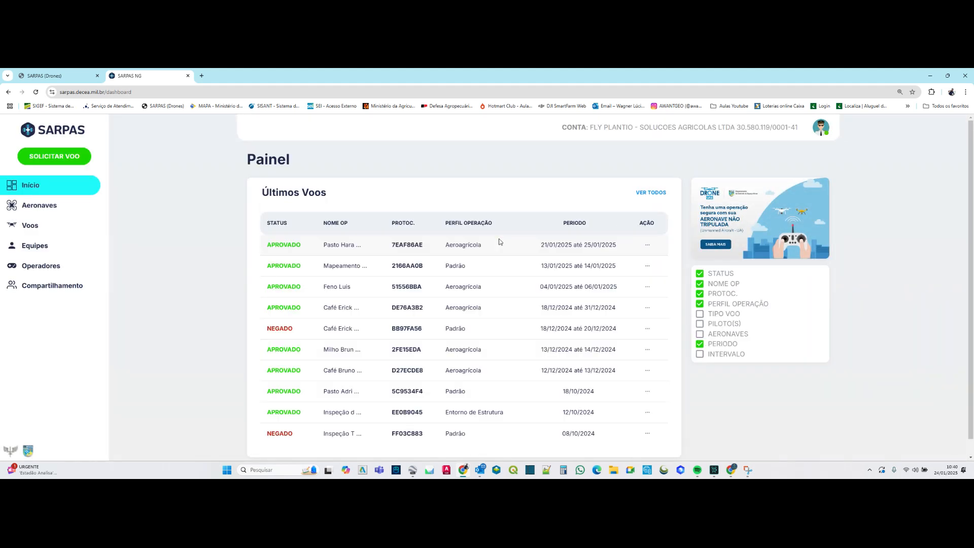
# - Start a flight request on behalf of FLY PLANTIO with the Agras T20P aircraft and the Aeroagrícola operation profile
pyautogui.click(49, 158)
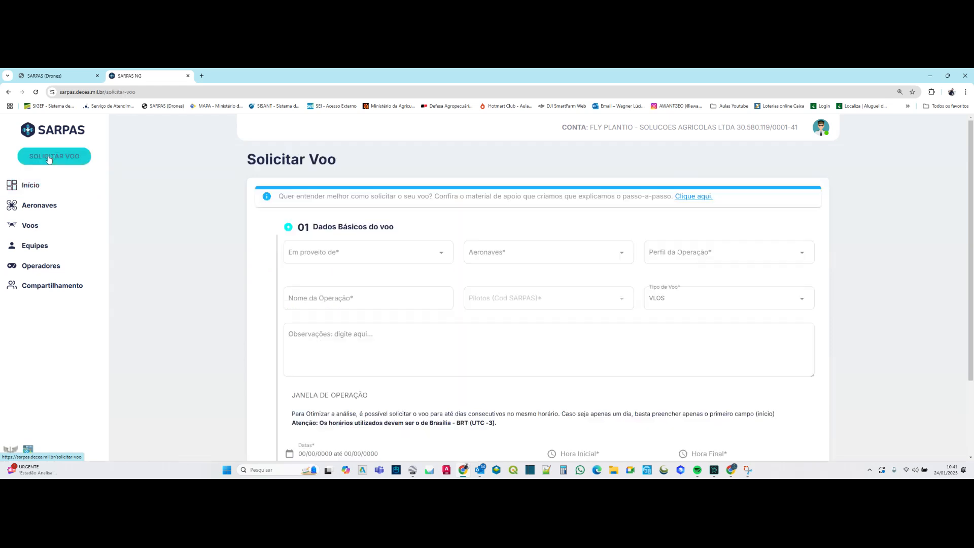
pyautogui.click(516, 252)
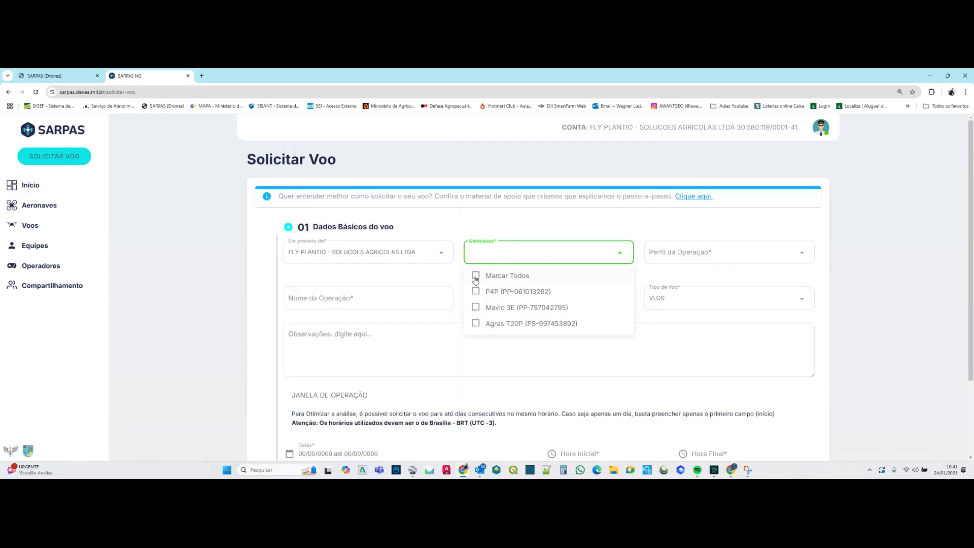
pyautogui.click(477, 325)
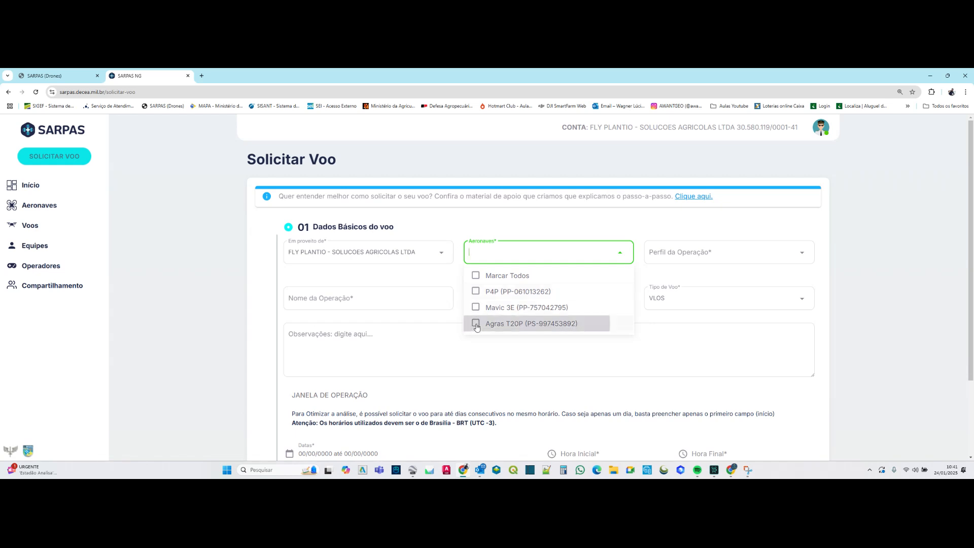
pyautogui.click(694, 253)
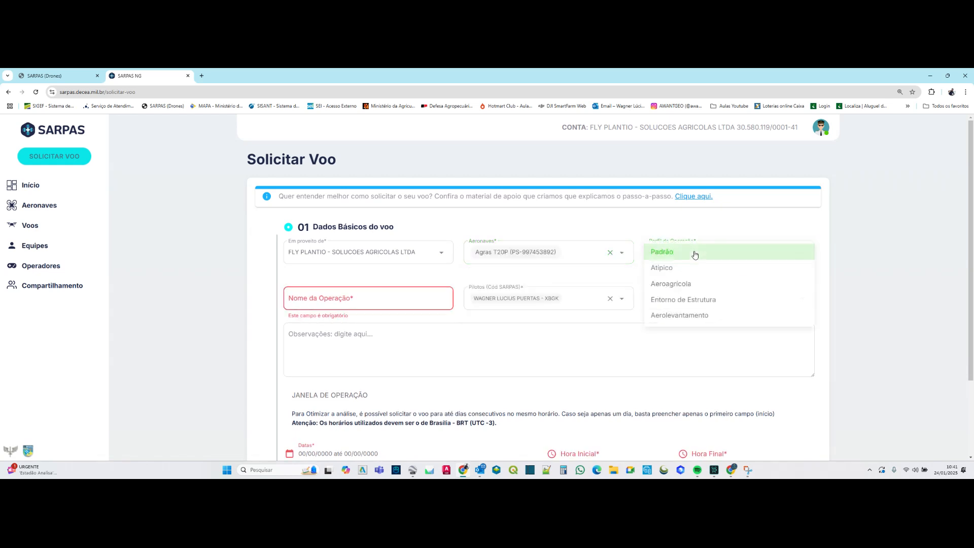
pyautogui.click(693, 284)
# - Name the operation "Fazenda Mogno" and enter "Pulverização Aérea com Drone" as the observation
pyautogui.click(351, 297)
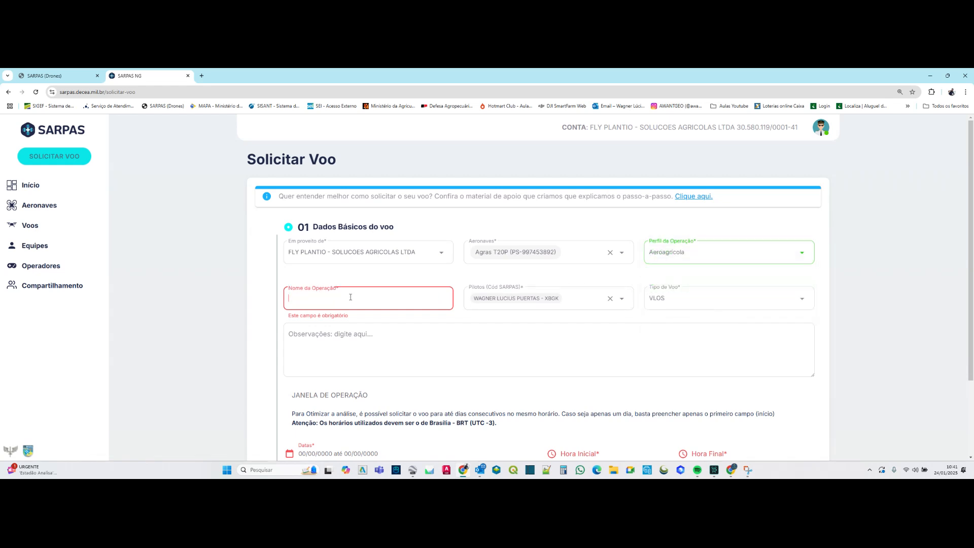
pyautogui.write('Fazenda Mogno')
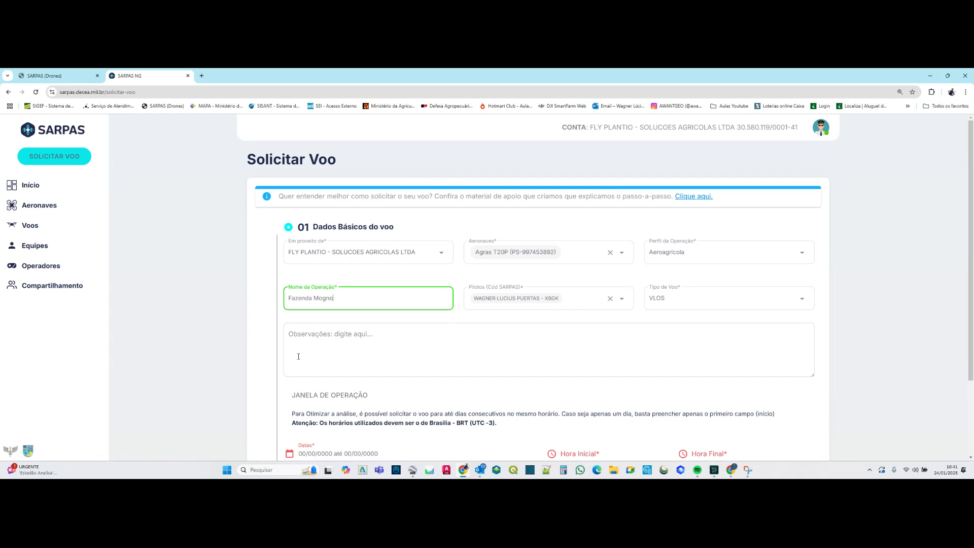
pyautogui.scroll(-1, 298, 356)
pyautogui.click(295, 294)
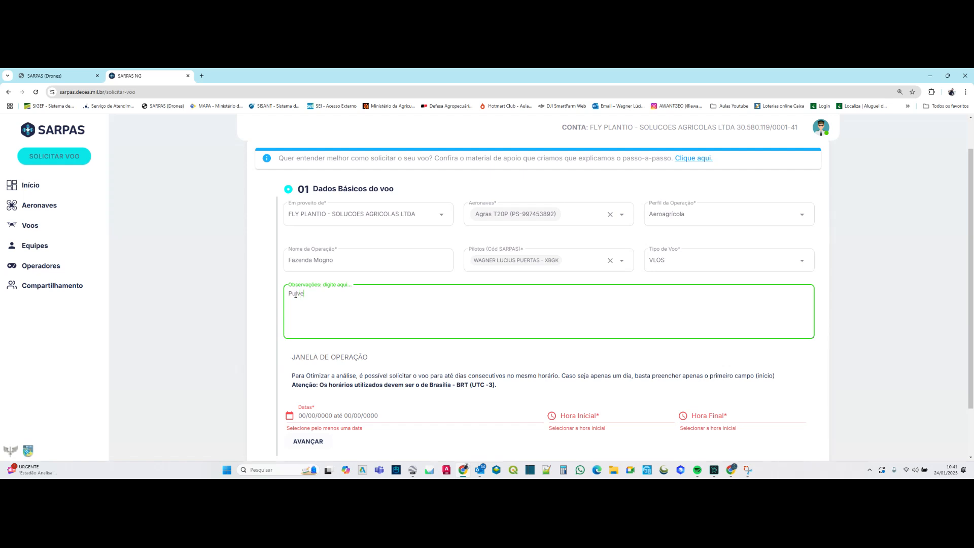
pyautogui.write('ização Aérea com Drone')
# - Set the operation window's dates to 25/01/2025 through 31/01/2025
pyautogui.click(339, 418)
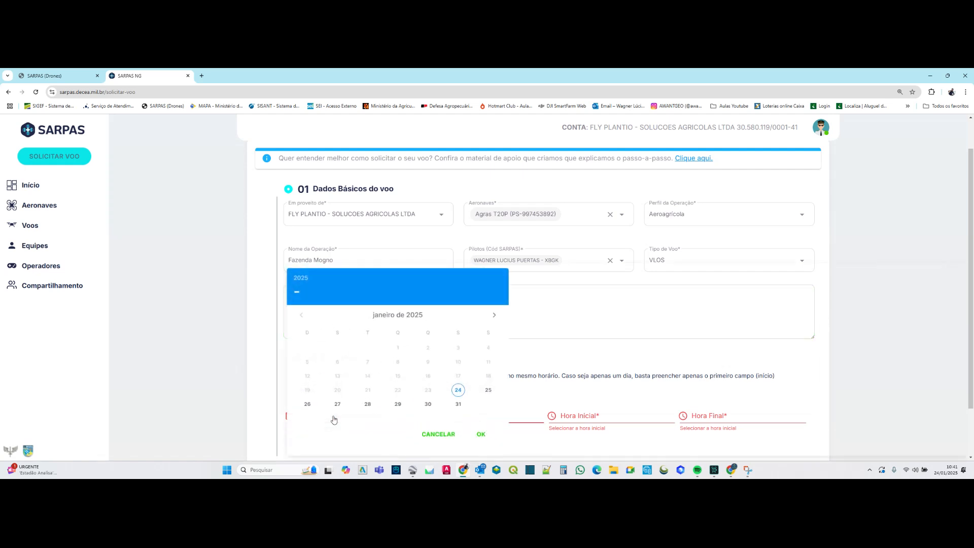
pyautogui.click(488, 391)
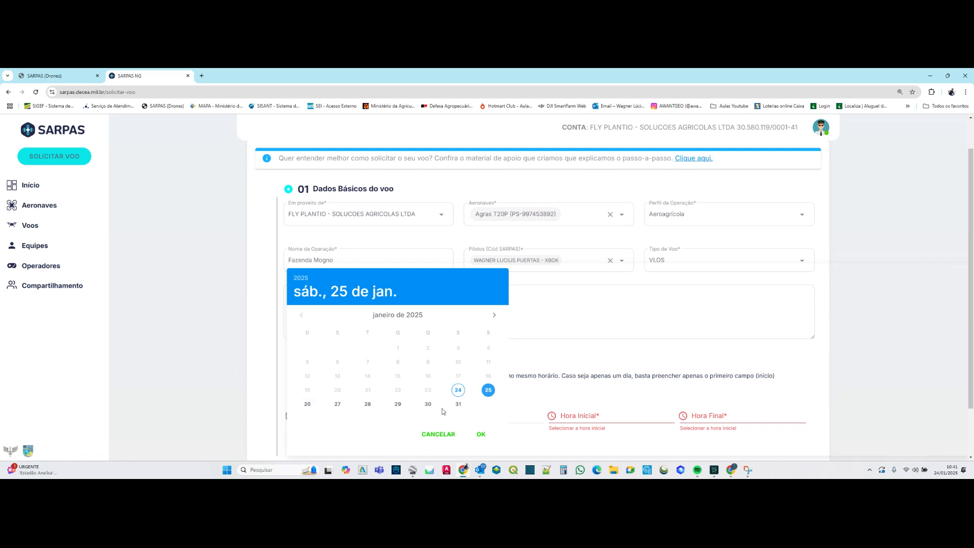
pyautogui.click(458, 404)
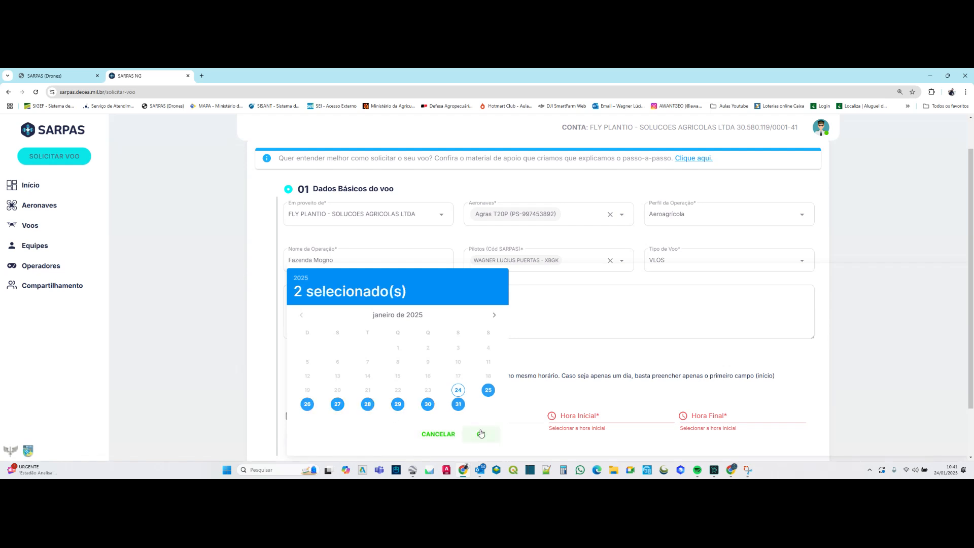
pyautogui.click(481, 434)
# - Set the start time to 05:00 and the end time to 20:00, and advance to the Localização stage
pyautogui.click(568, 416)
pyautogui.write('0500')
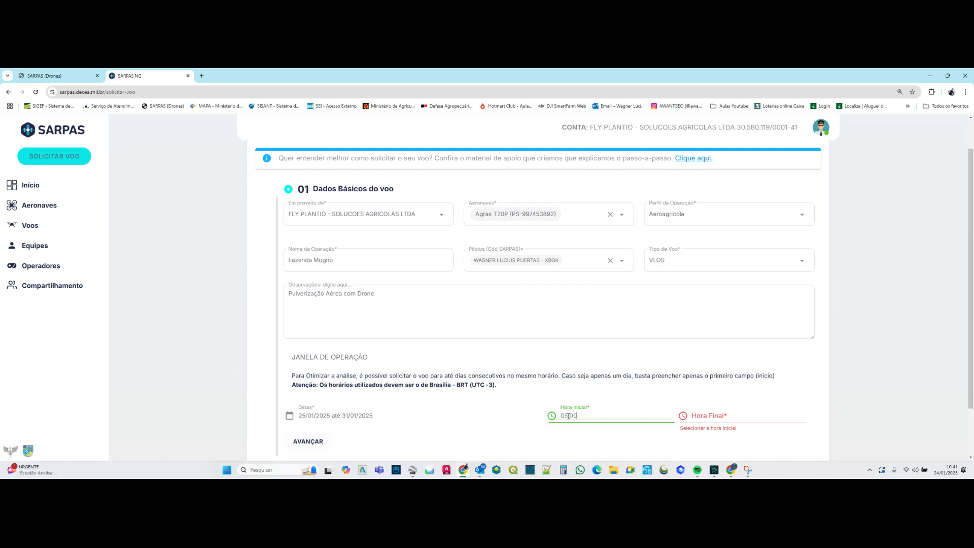
pyautogui.click(701, 417)
pyautogui.write('2000')
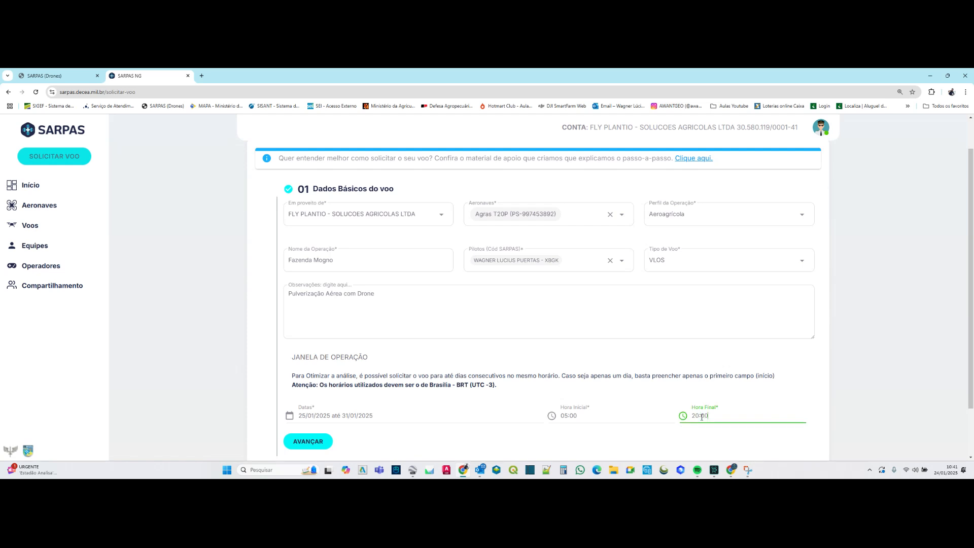
pyautogui.scroll(-1, 423, 371)
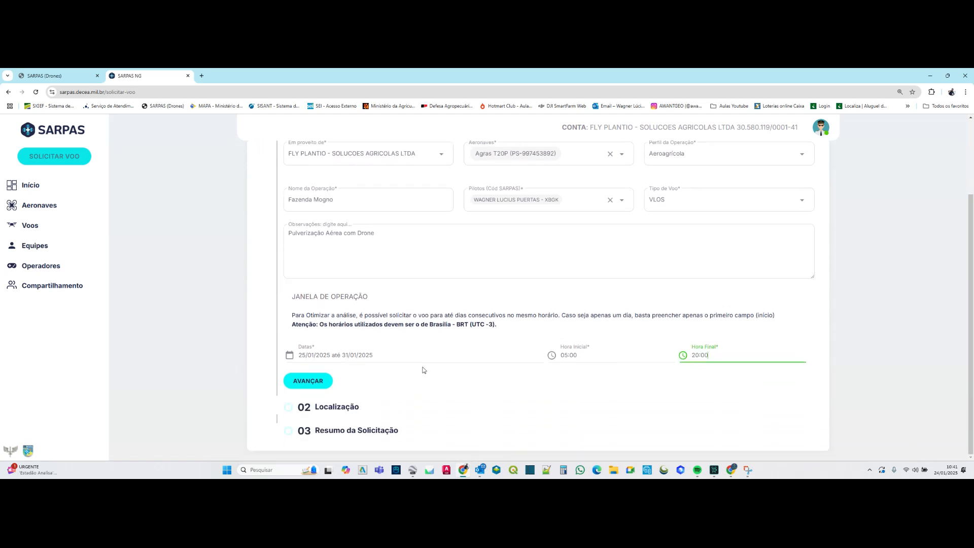
pyautogui.click(321, 382)
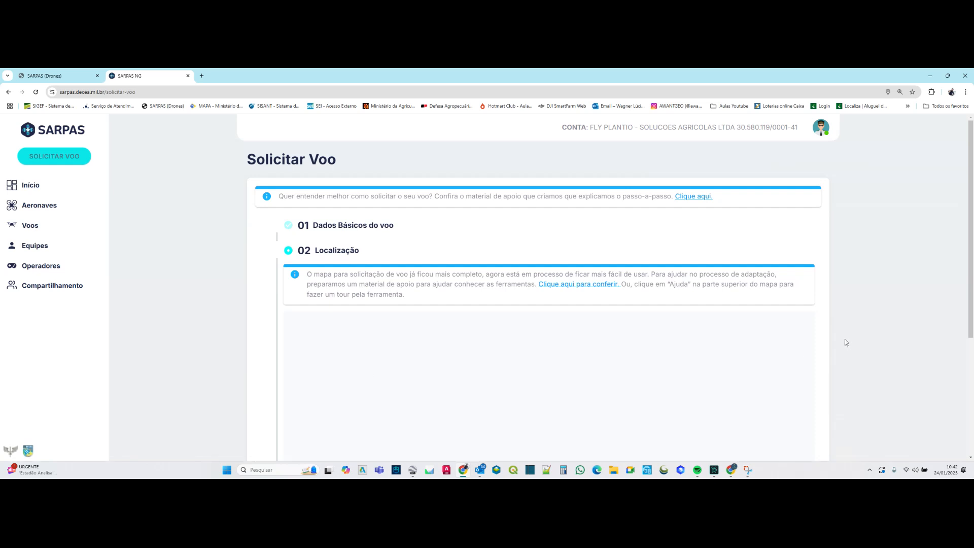
# - Change the location map's base layer to Google Hybrid and close the layer list
pyautogui.moveTo(970, 303); pyautogui.dragTo(970, 393)
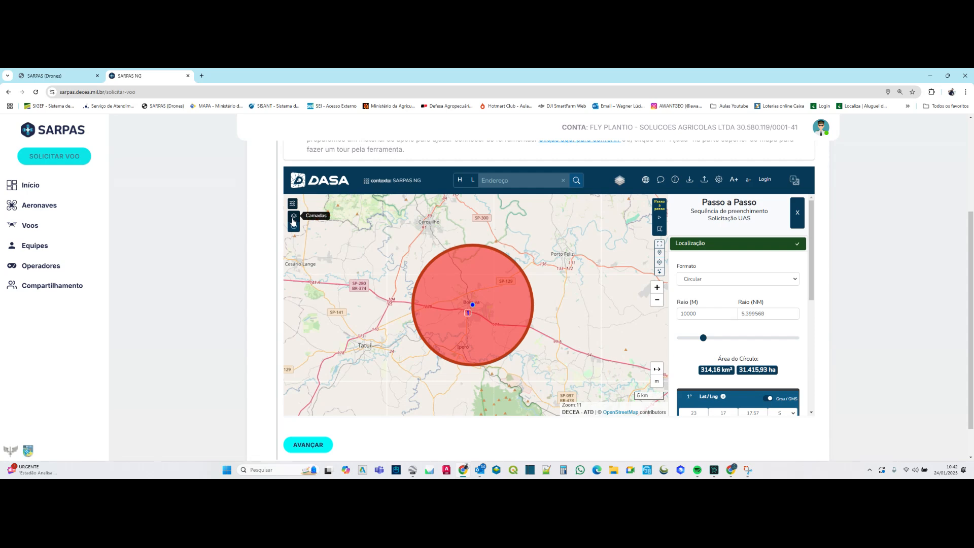
pyautogui.click(293, 205)
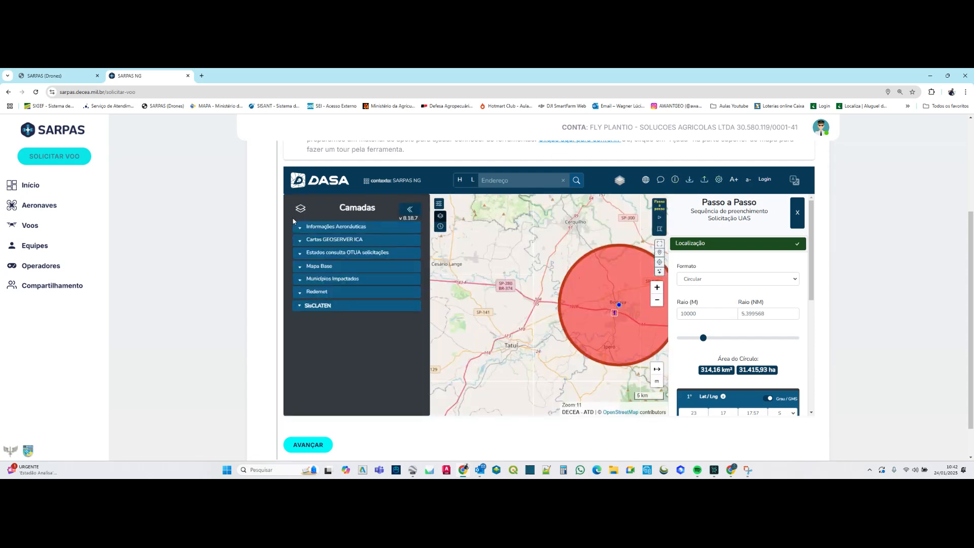
pyautogui.click(332, 268)
pyautogui.click(330, 294)
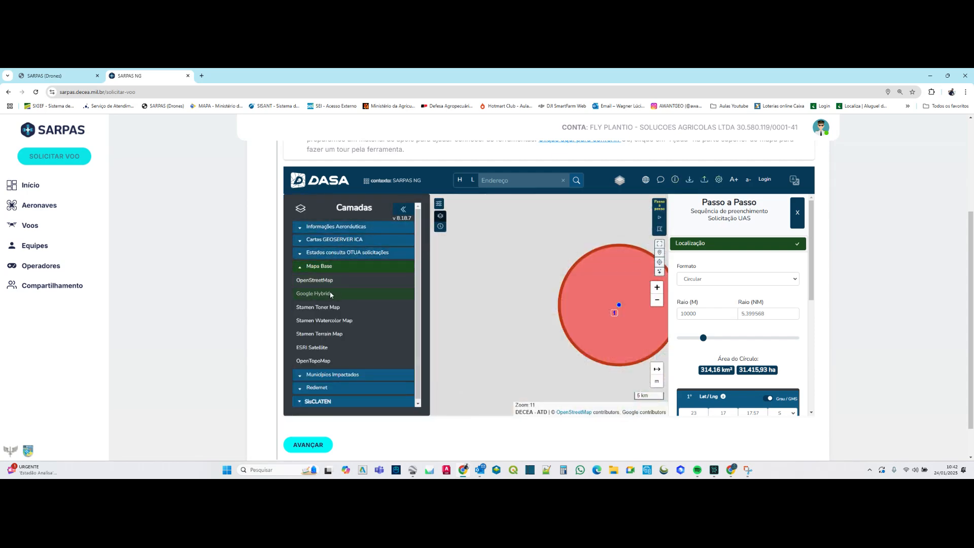
pyautogui.click(403, 209)
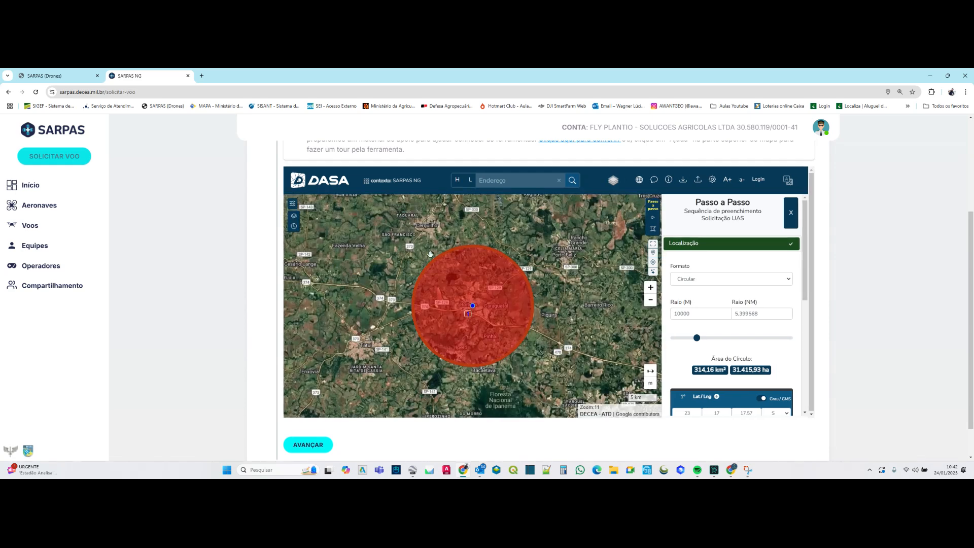
# - Set the flight circle's radius to 300 m and move the circle onto the farmland west of Ranch Village
pyautogui.doubleClick(696, 314)
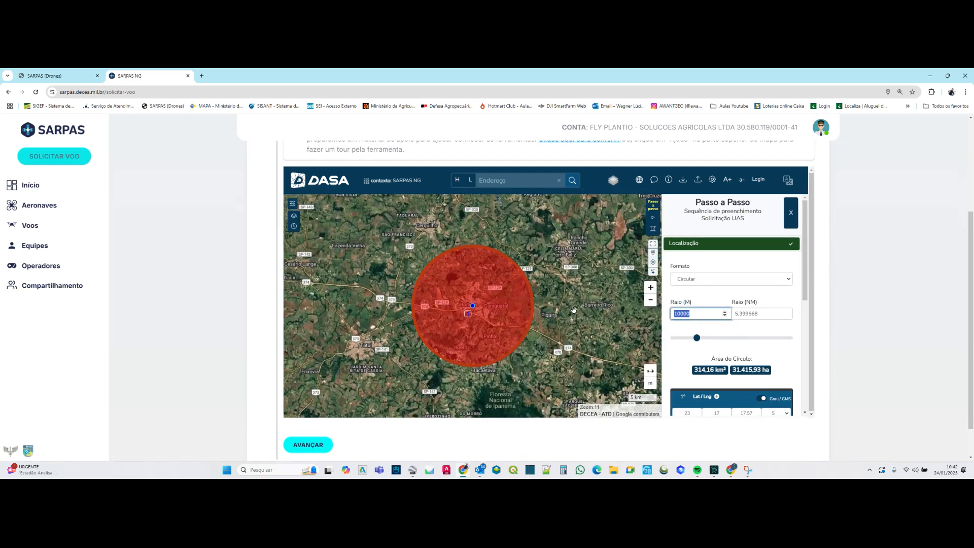
pyautogui.write('300')
pyautogui.scroll(1, 478, 317)
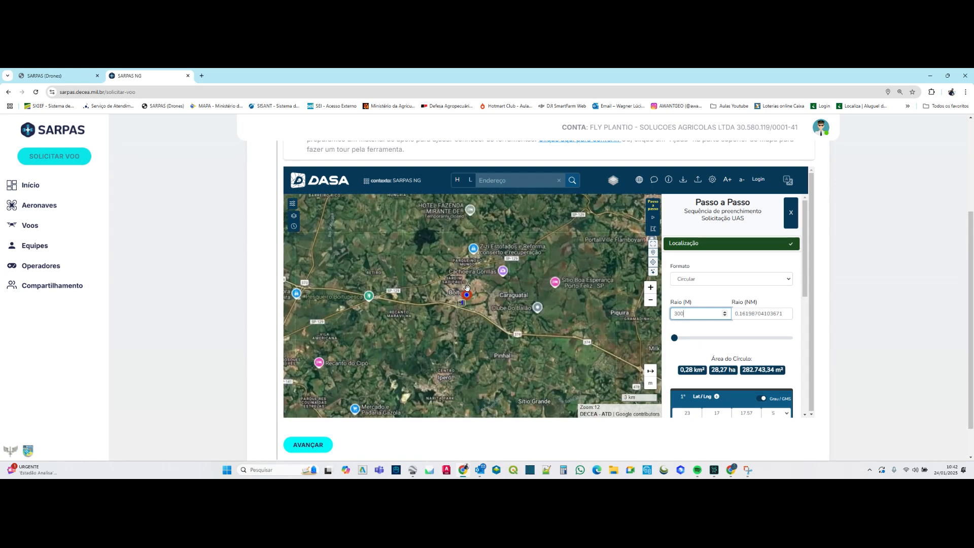
pyautogui.click(468, 295)
pyautogui.click(532, 235)
pyautogui.scroll(2, 535, 239)
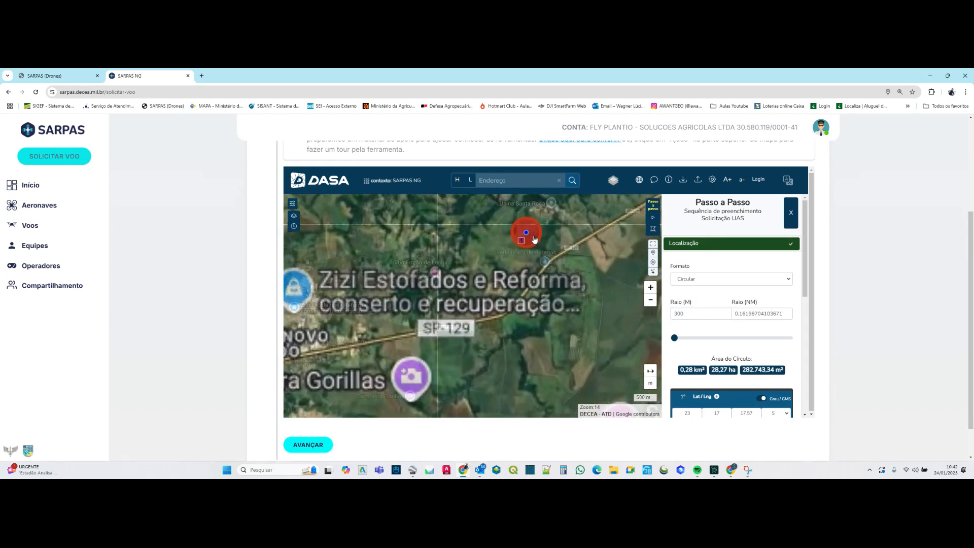
pyautogui.moveTo(493, 239); pyautogui.dragTo(486, 343)
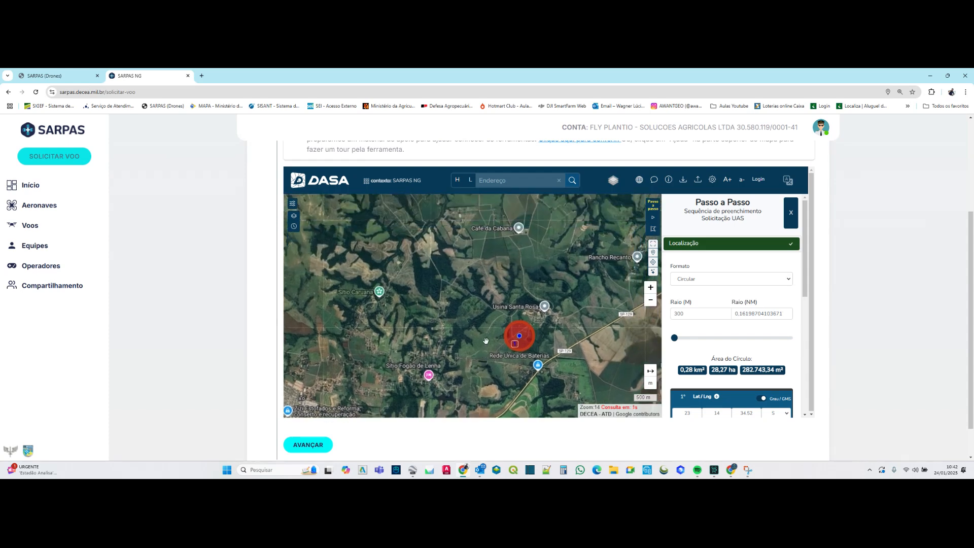
pyautogui.click(469, 225)
pyautogui.moveTo(447, 245); pyautogui.dragTo(469, 361)
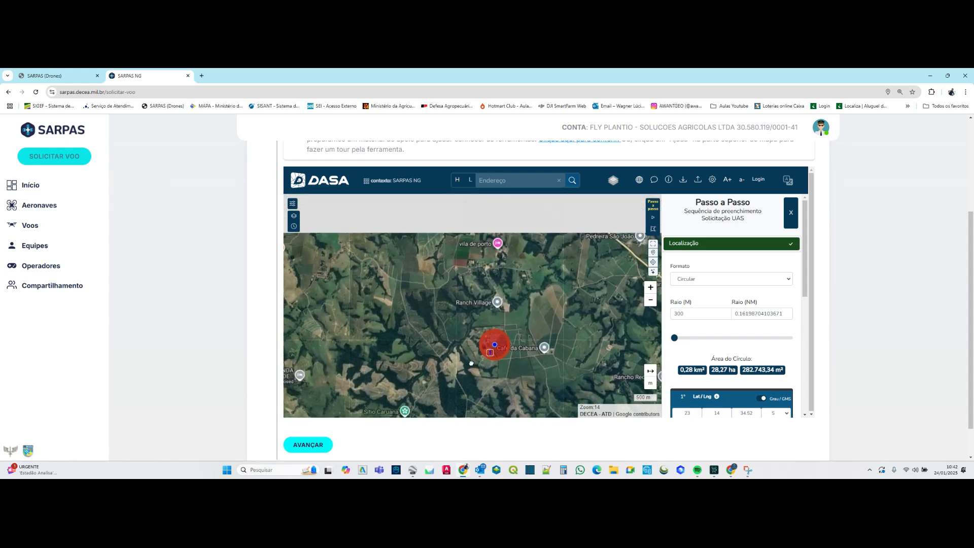
pyautogui.scroll(1, 436, 328)
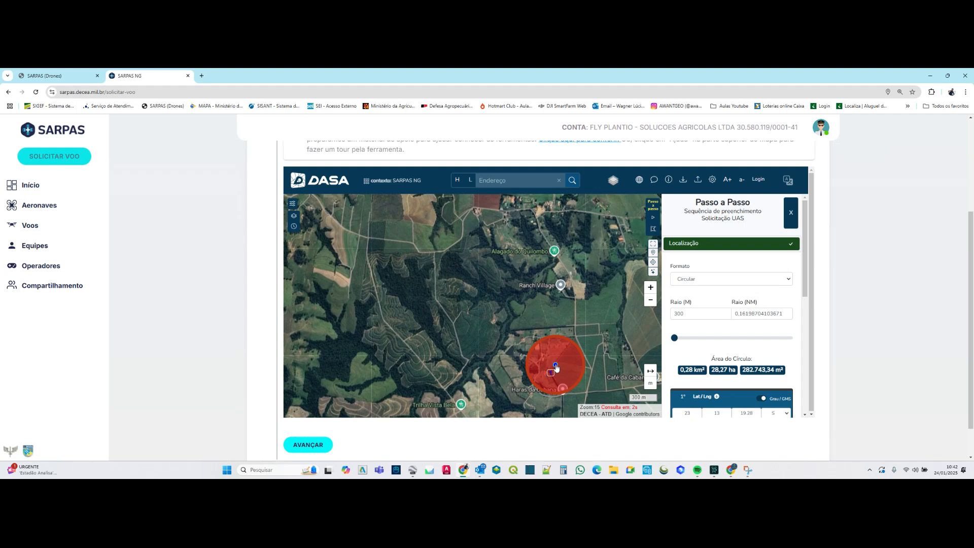
pyautogui.click(437, 297)
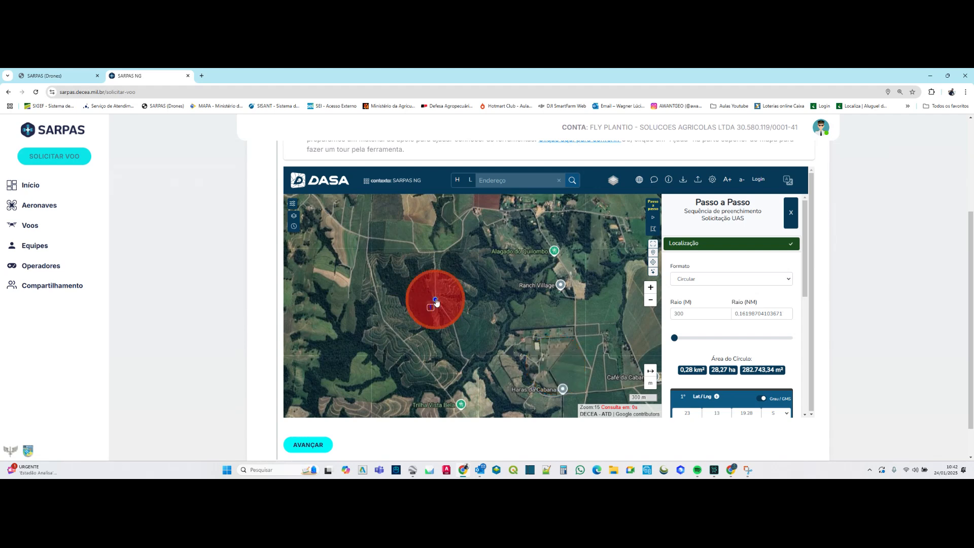
# - Set the flight circle's radius to 1000 m and shift its centre slightly to the north-east
pyautogui.doubleClick(697, 318)
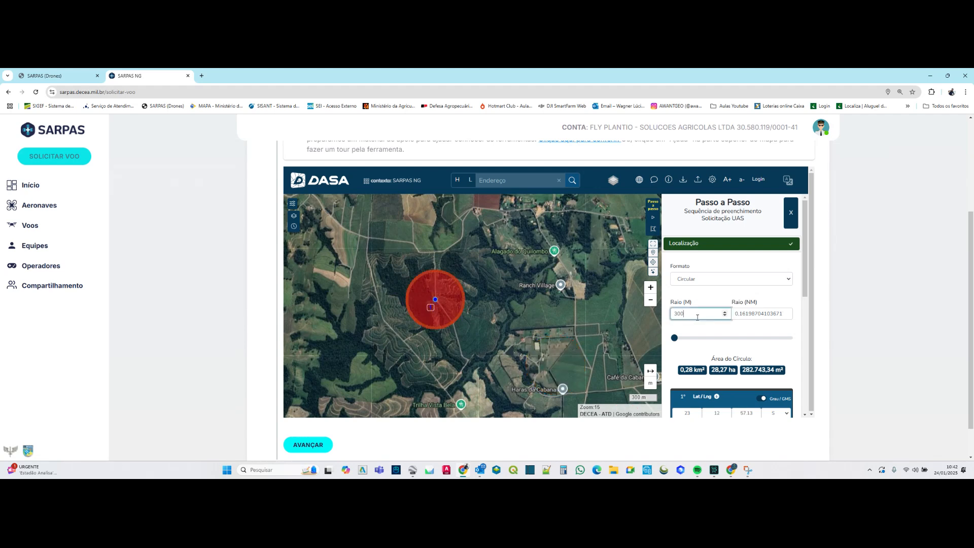
pyautogui.write('100')
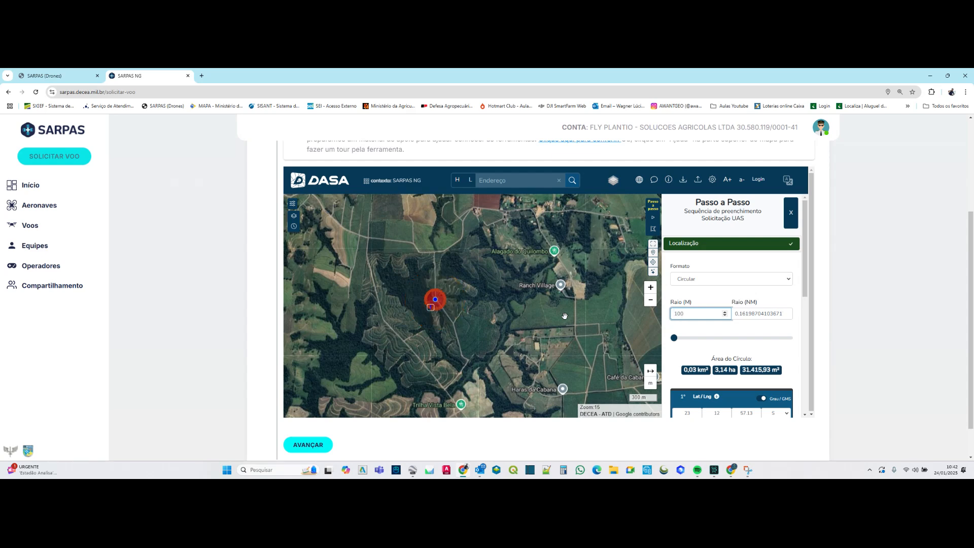
pyautogui.write('0')
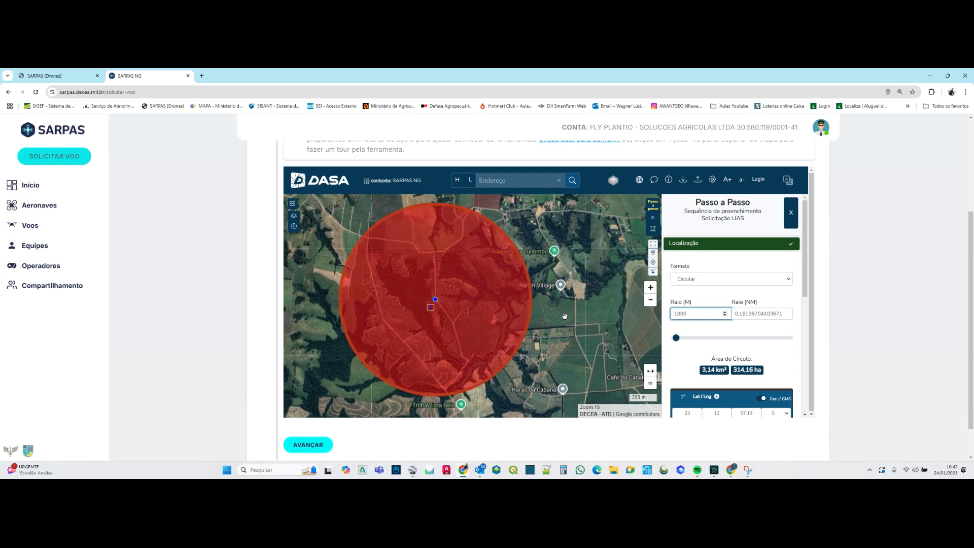
pyautogui.moveTo(436, 299)
pyautogui.mouseDown()
pyautogui.moveTo(446, 300)
pyautogui.moveTo(453, 324)
pyautogui.moveTo(440, 288)
pyautogui.mouseUp()
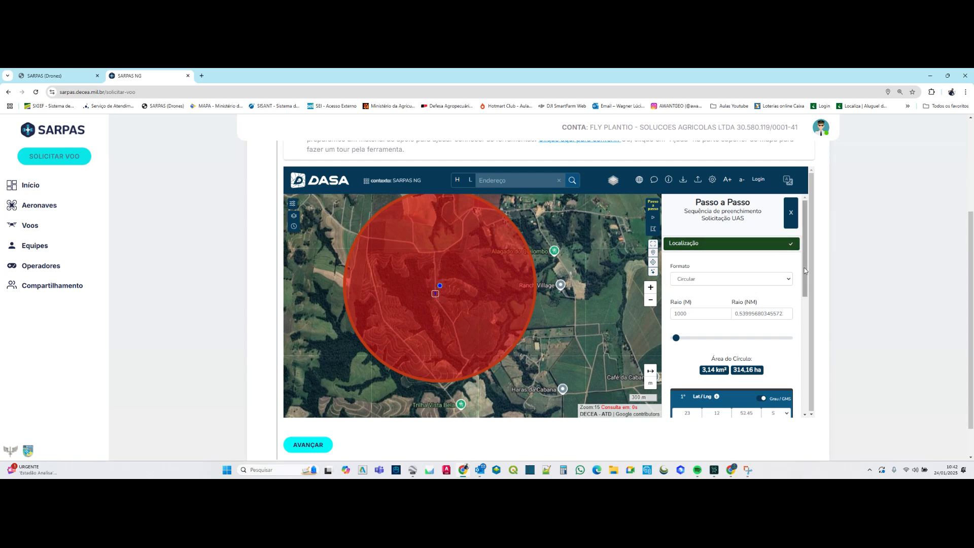
# - Set the takeoff point to the centre of the flight circle with an altitude of 10 m
pyautogui.moveTo(806, 267); pyautogui.dragTo(806, 323)
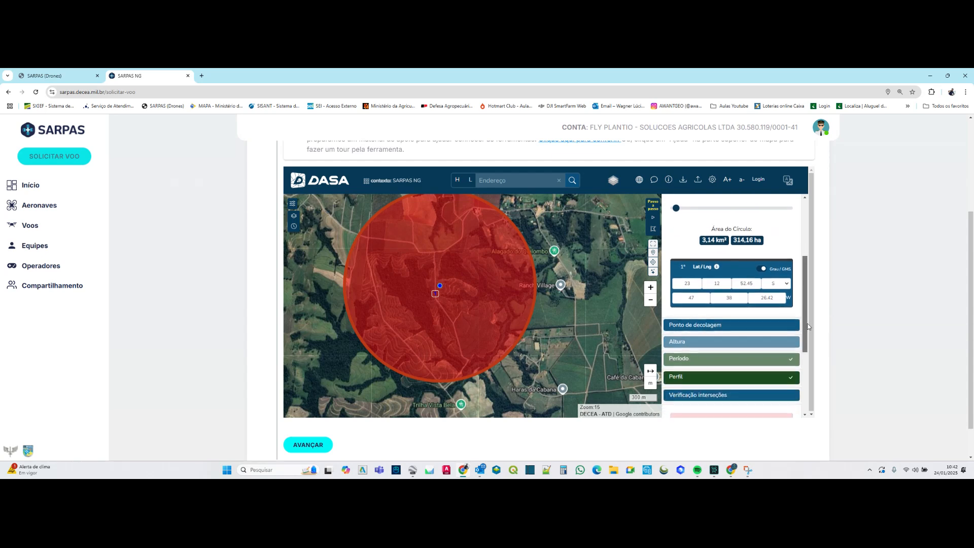
pyautogui.click(727, 329)
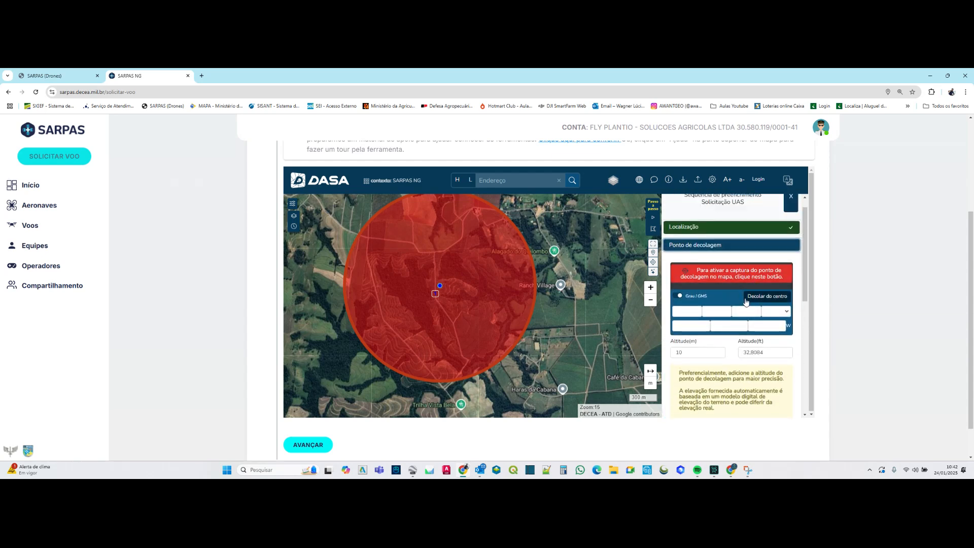
pyautogui.click(744, 302)
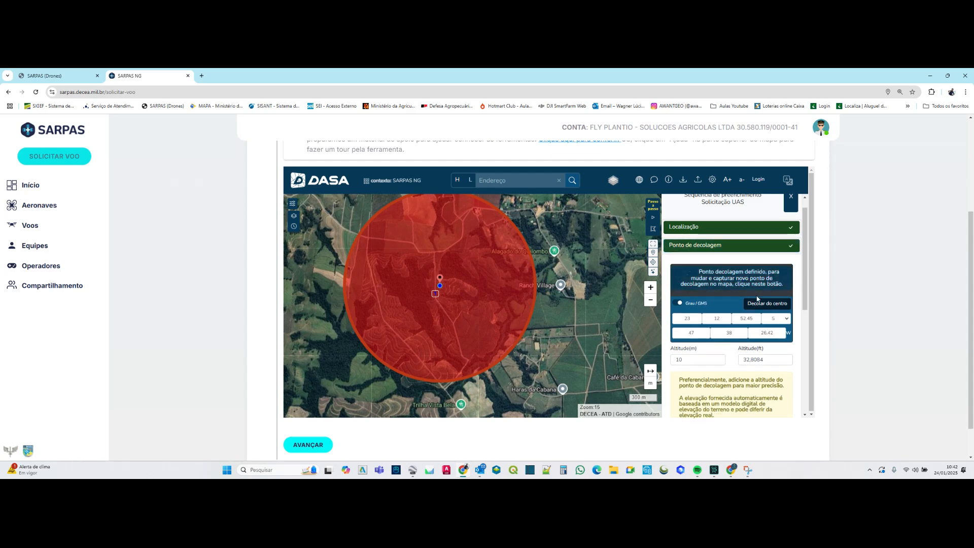
pyautogui.scroll(-1, 706, 332)
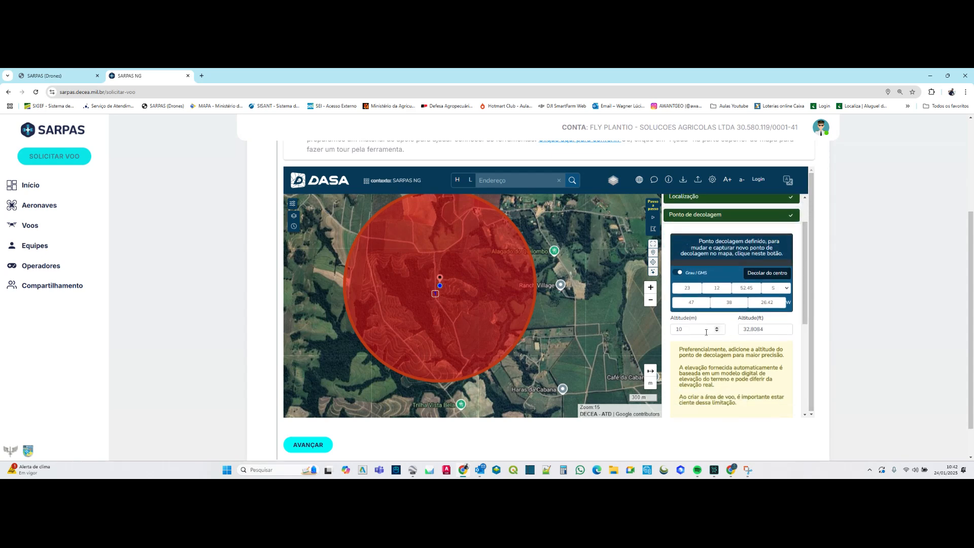
pyautogui.moveTo(694, 333); pyautogui.dragTo(627, 334)
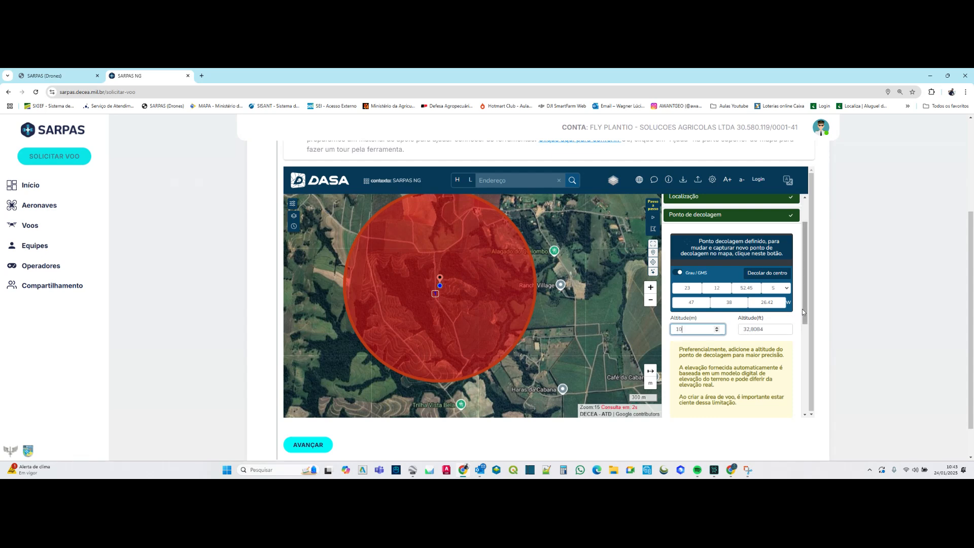
# - Set the flight height to 10 m above ground and check the Período and Perfil sections
pyautogui.moveTo(804, 312); pyautogui.dragTo(804, 391)
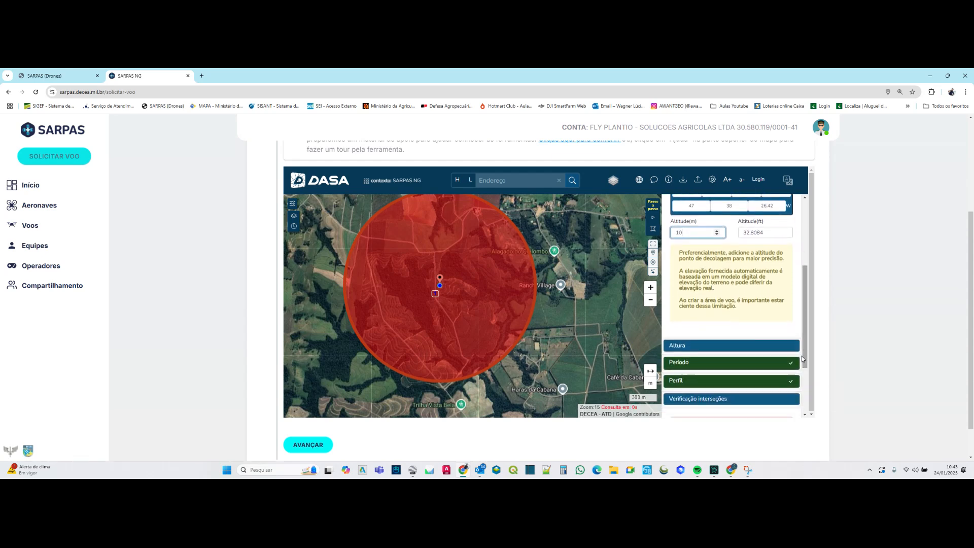
pyautogui.click(758, 347)
pyautogui.click(715, 234)
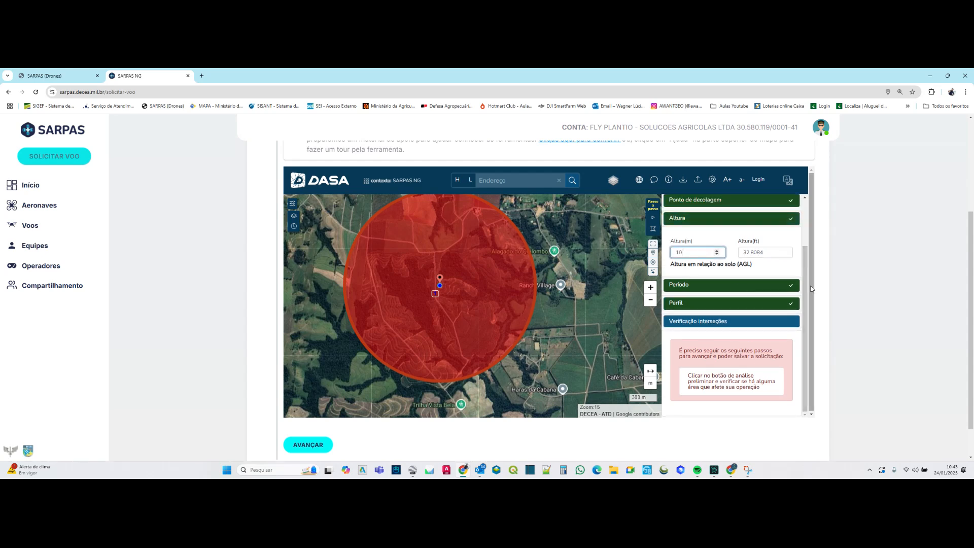
pyautogui.click(761, 285)
pyautogui.click(754, 342)
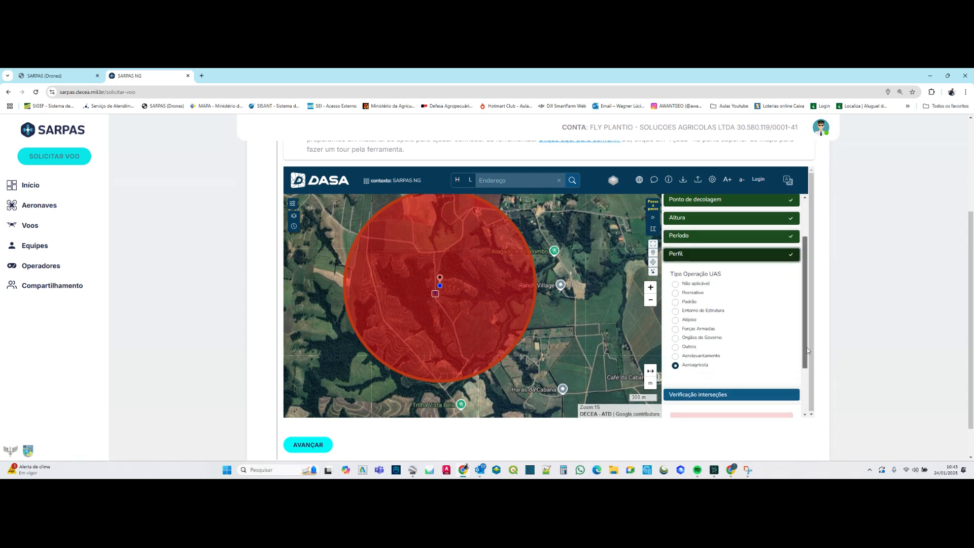
# - Run the preliminary intersection analysis for all areas and define the flight location
pyautogui.scroll(-1, 805, 355)
pyautogui.click(729, 340)
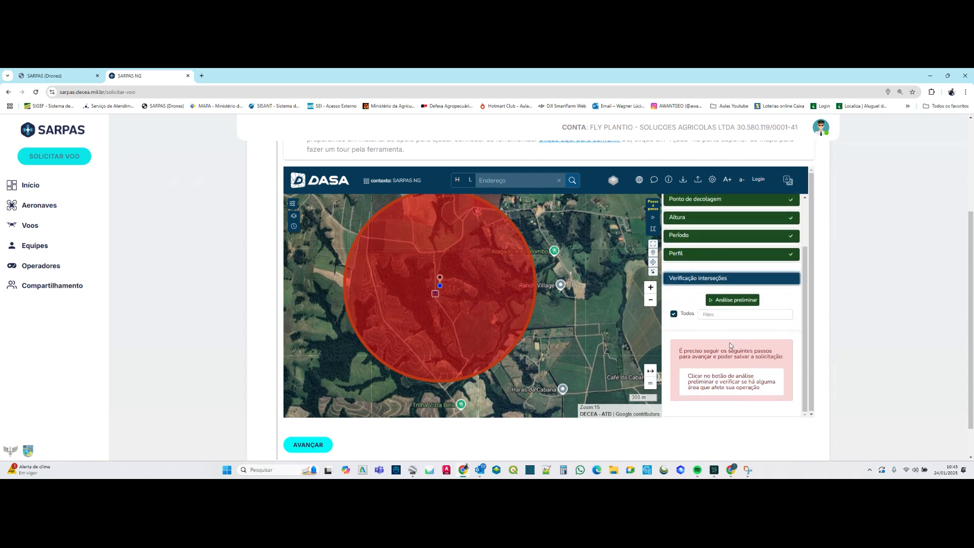
pyautogui.click(726, 298)
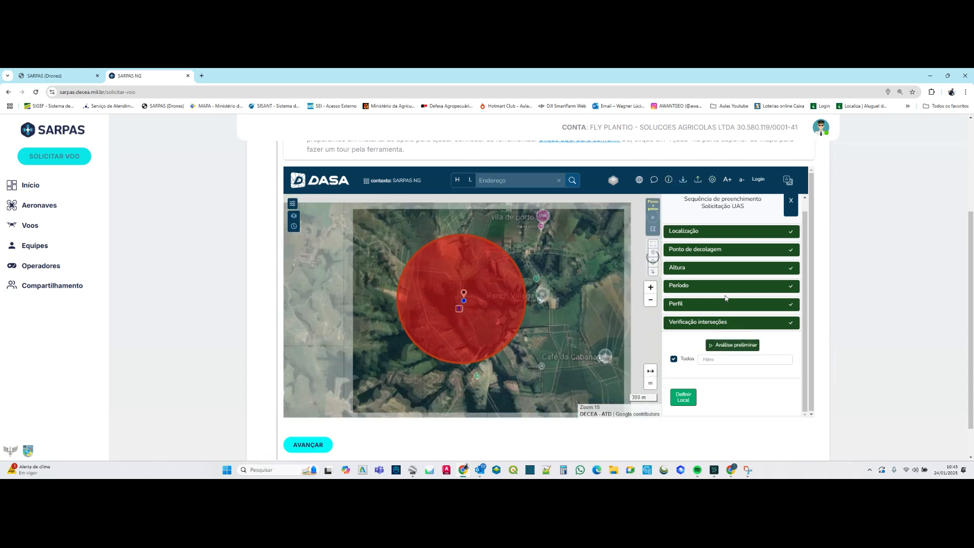
pyautogui.click(684, 400)
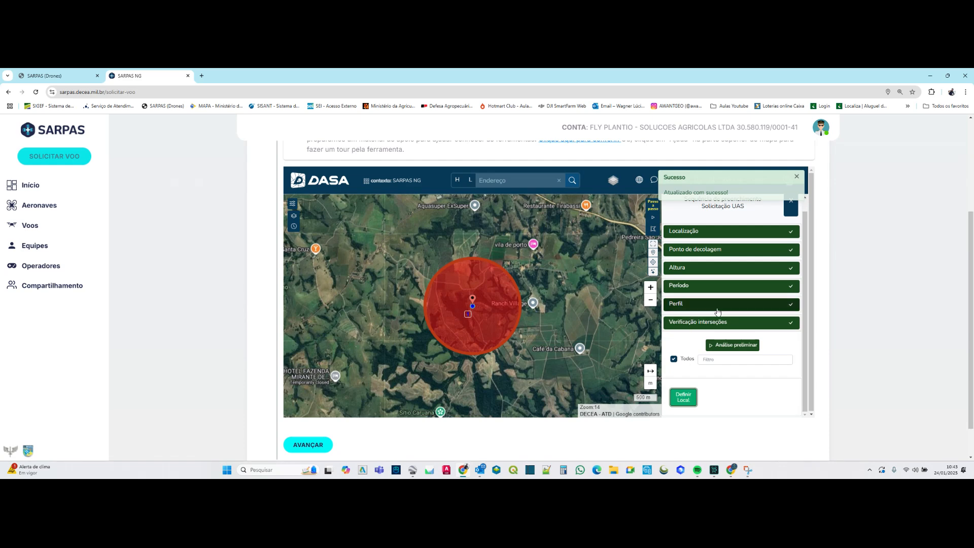
# - Advance to Resumo da Solicitação, review the basic data, operation window and rules, and submit the flight request
pyautogui.click(301, 448)
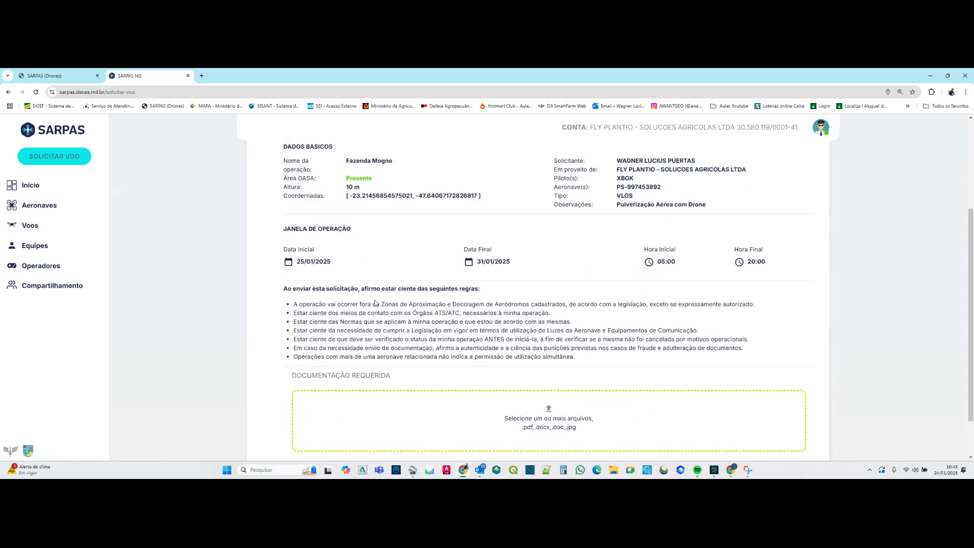
pyautogui.scroll(3, 399, 318)
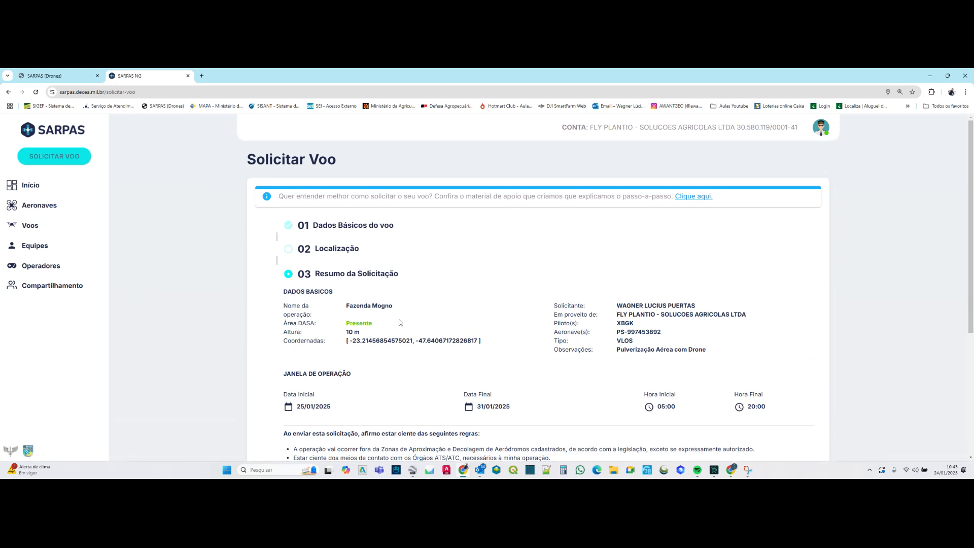
pyautogui.scroll(-4, 398, 319)
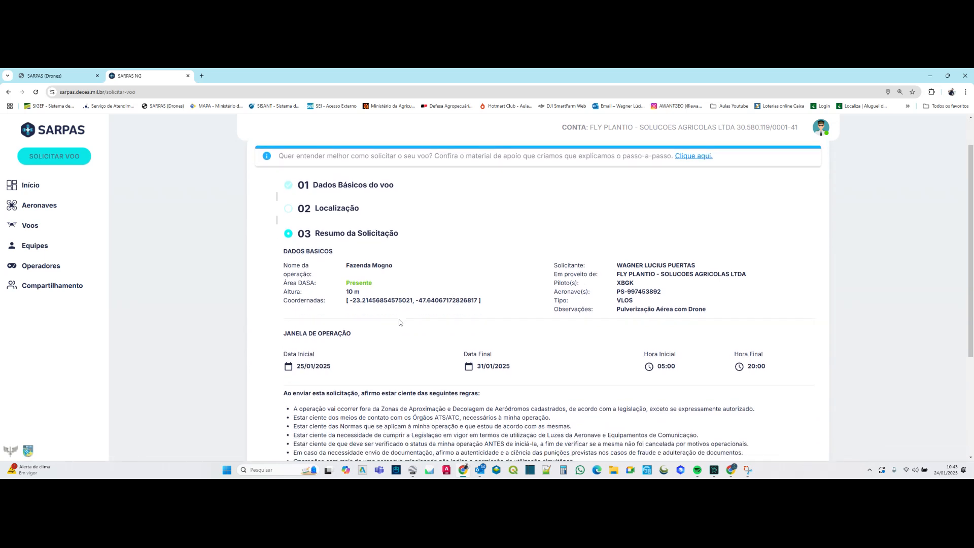
pyautogui.click(313, 431)
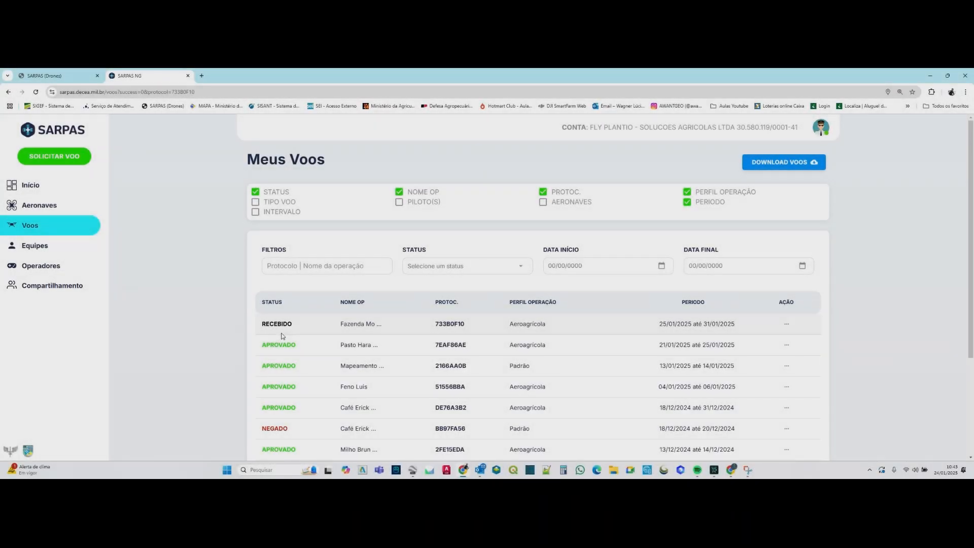
# - Refresh the flight list, open the print version of the Fazenda Mogno flight and look through its preview
pyautogui.press('F5')
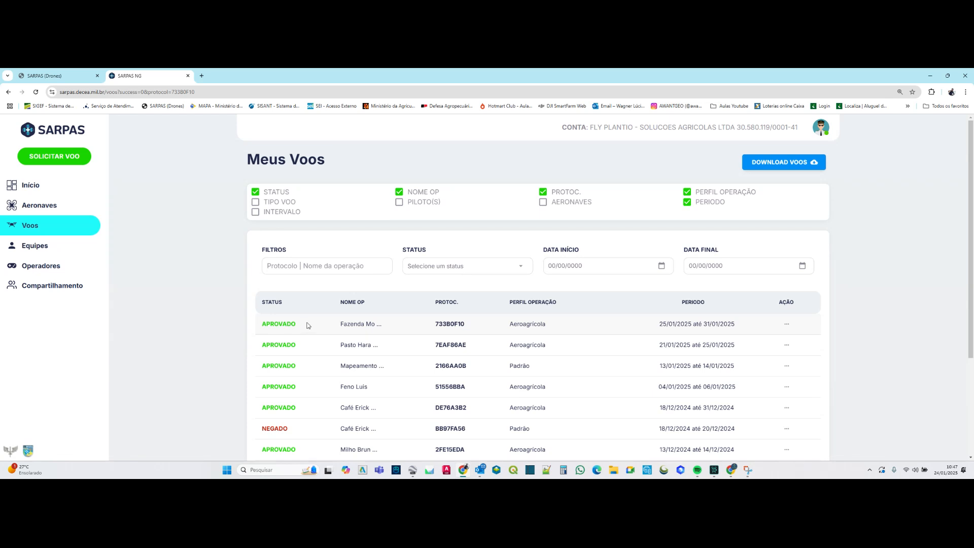
pyautogui.click(787, 327)
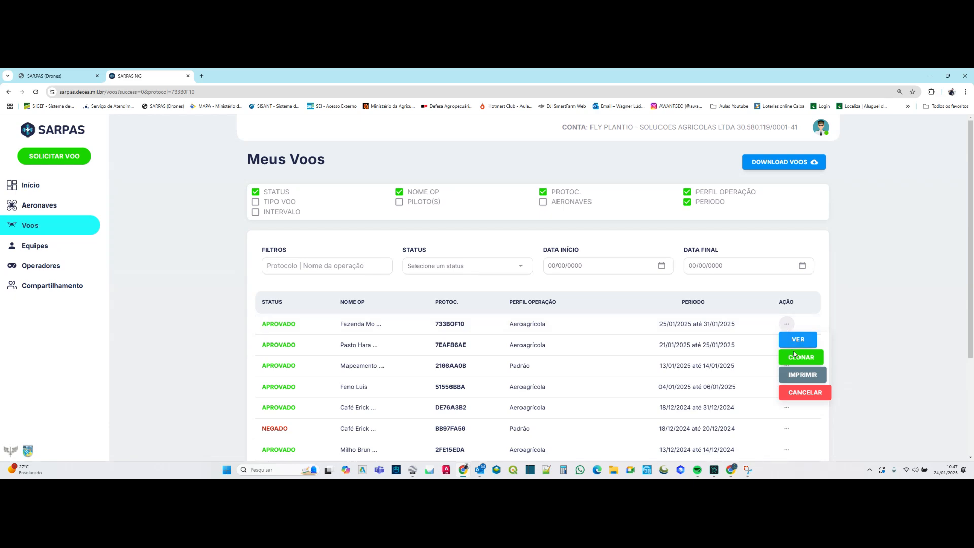
pyautogui.click(803, 378)
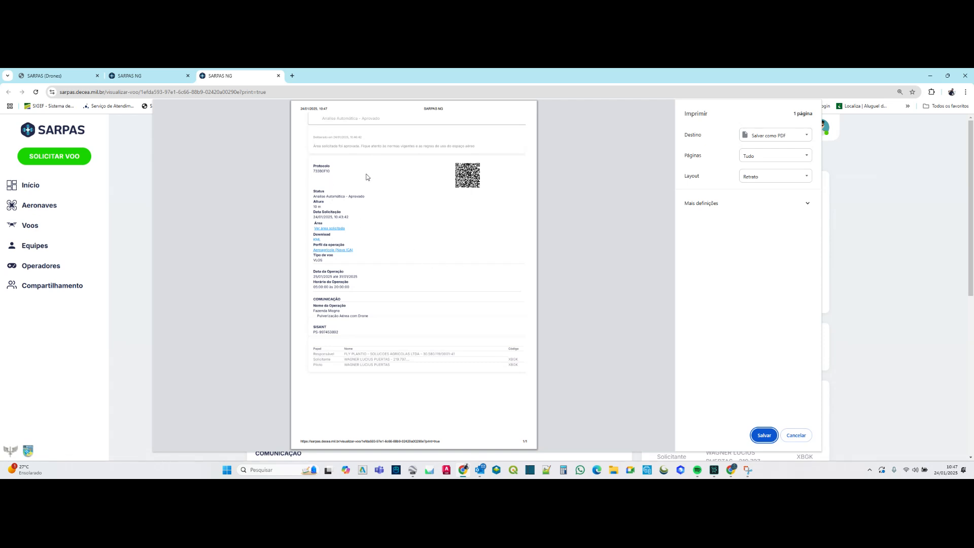
pyautogui.scroll(3, 368, 176)
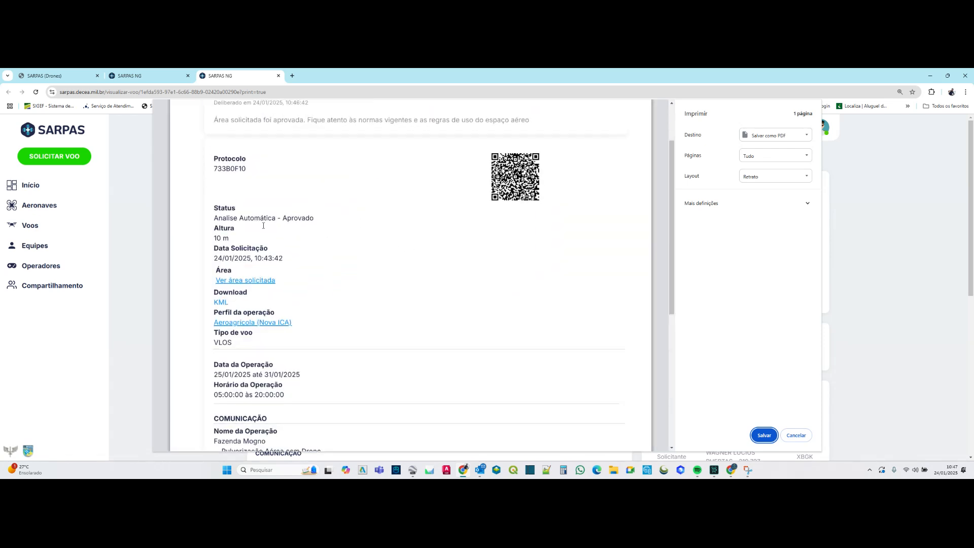
pyautogui.scroll(-5, 263, 226)
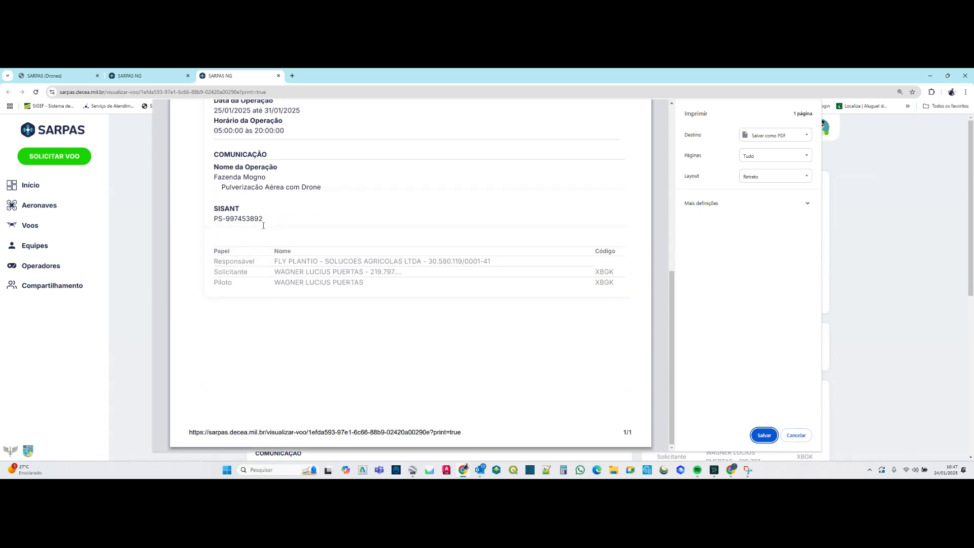
pyautogui.scroll(5, 263, 226)
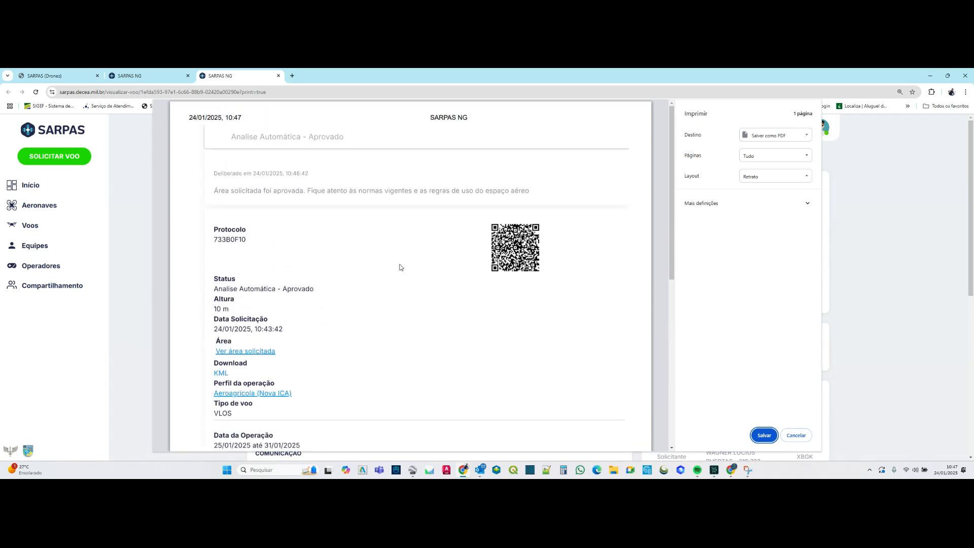
# - Start saving the flight document as a PDF and go to the 33_Cabana folder inside 02_Clientes
pyautogui.click(764, 435)
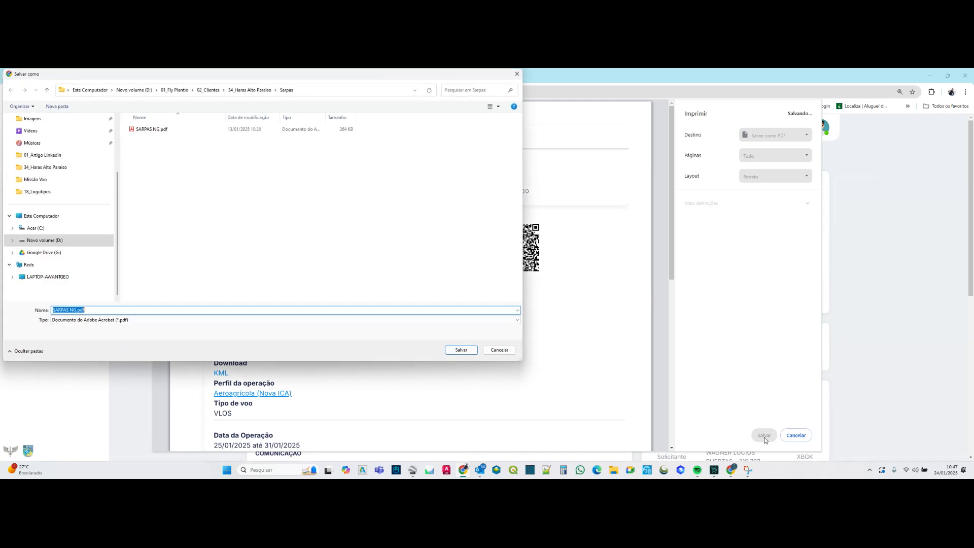
pyautogui.click(208, 91)
pyautogui.scroll(-3, 184, 260)
pyautogui.doubleClick(175, 279)
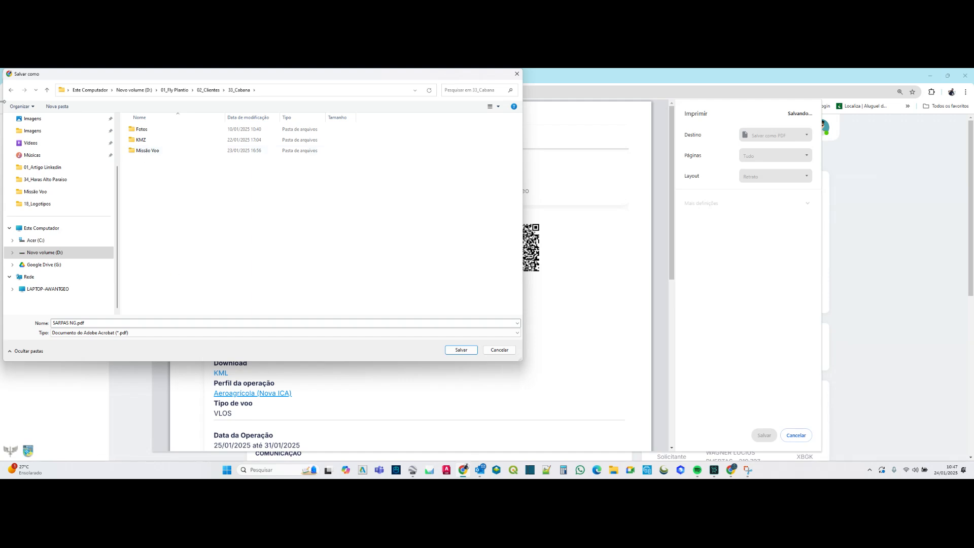
# - Create a folder named Sarpas in 33_Cabana and save SARPAS NG.pdf inside it
pyautogui.click(57, 106)
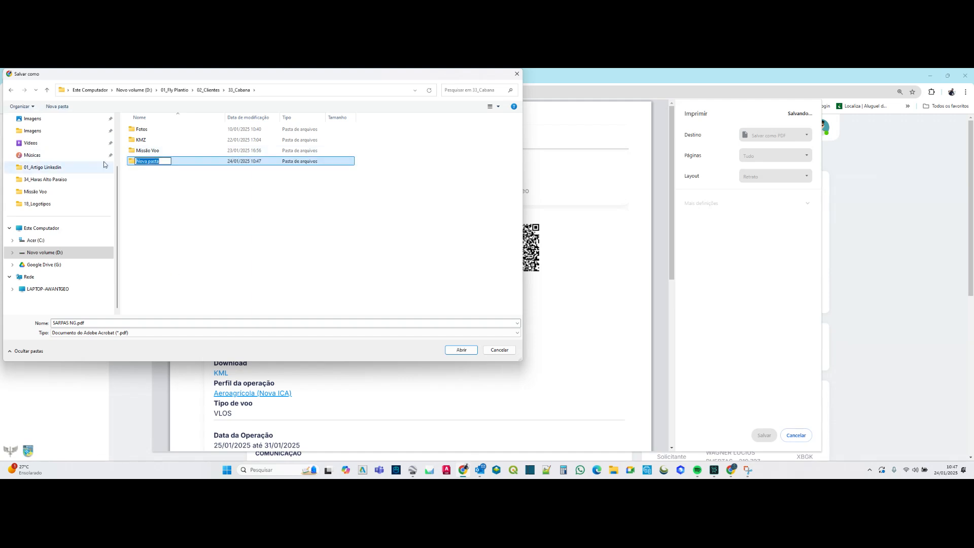
pyautogui.write('S')
pyautogui.press('Return')
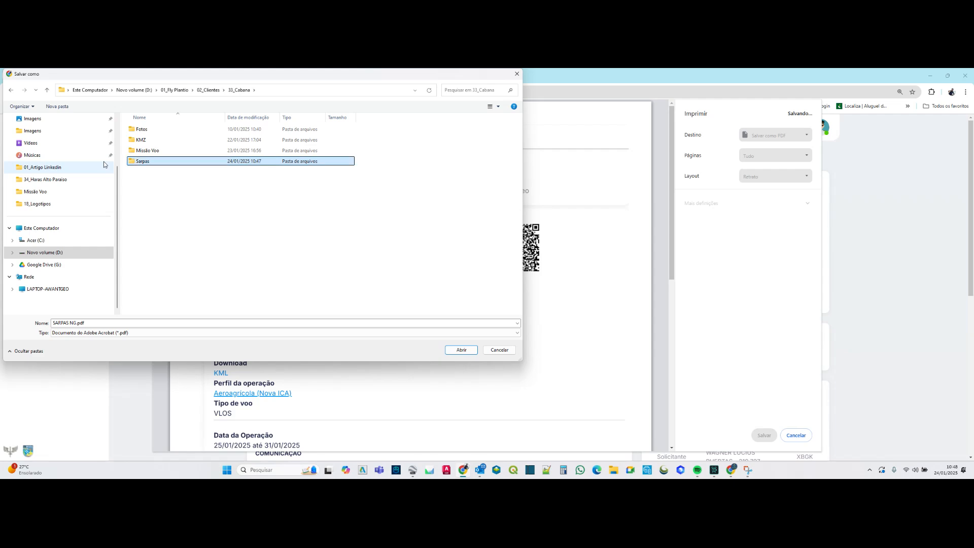
pyautogui.doubleClick(140, 162)
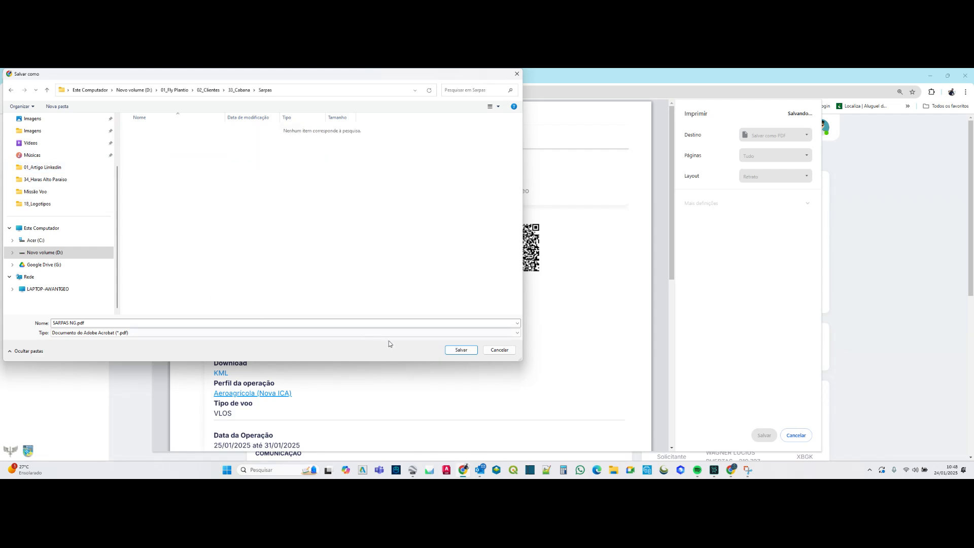
pyautogui.click(449, 350)
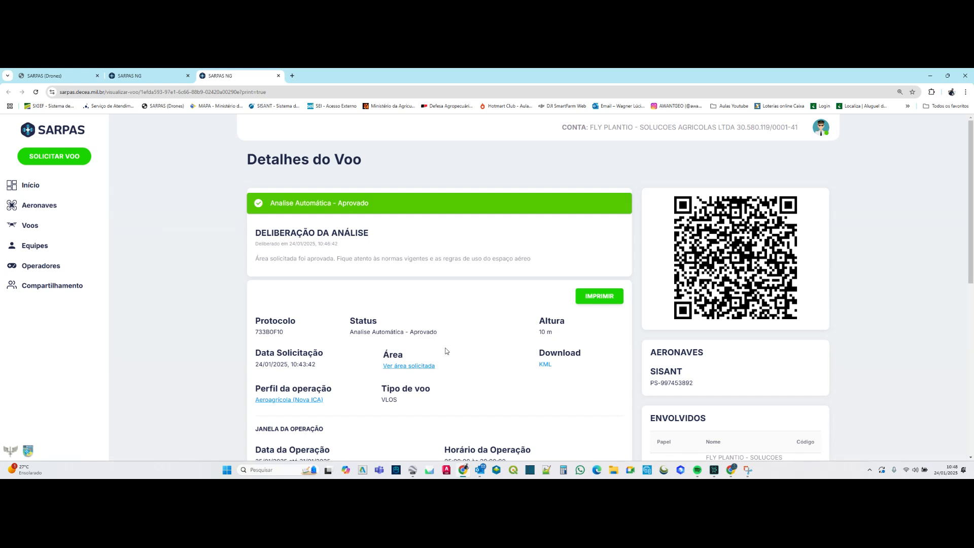
# - Review the flight details page, including the operation window, operation name and requested-area map
pyautogui.scroll(-8, 446, 351)
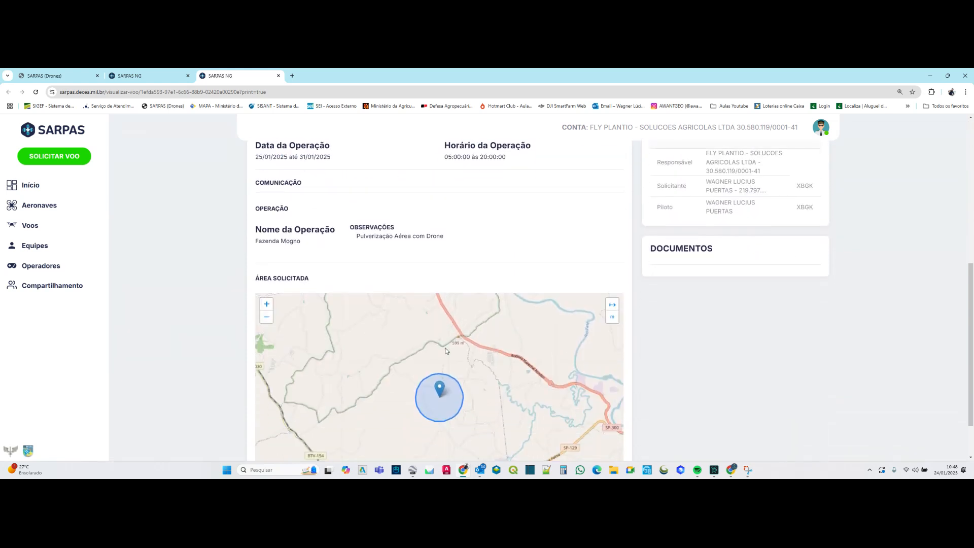
pyautogui.scroll(1, 510, 298)
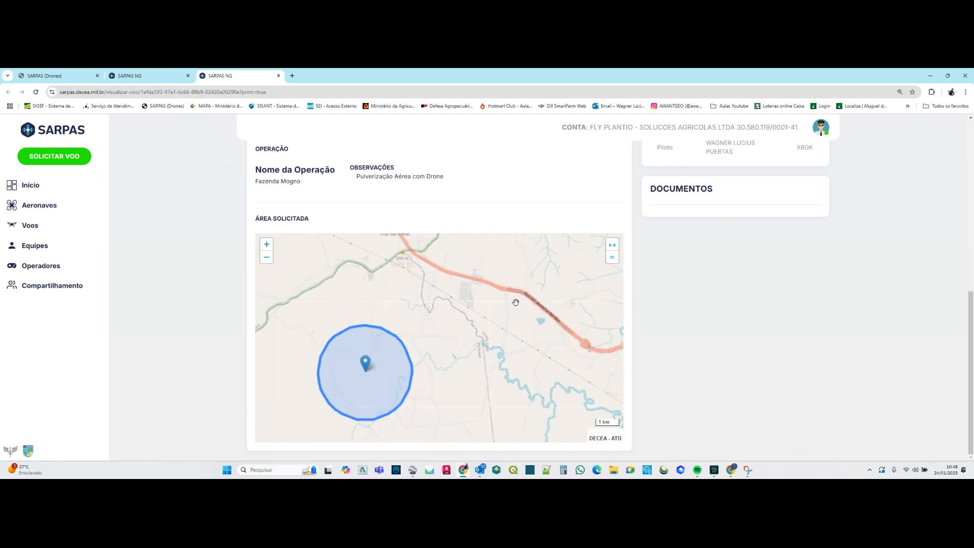
pyautogui.scroll(8, 505, 175)
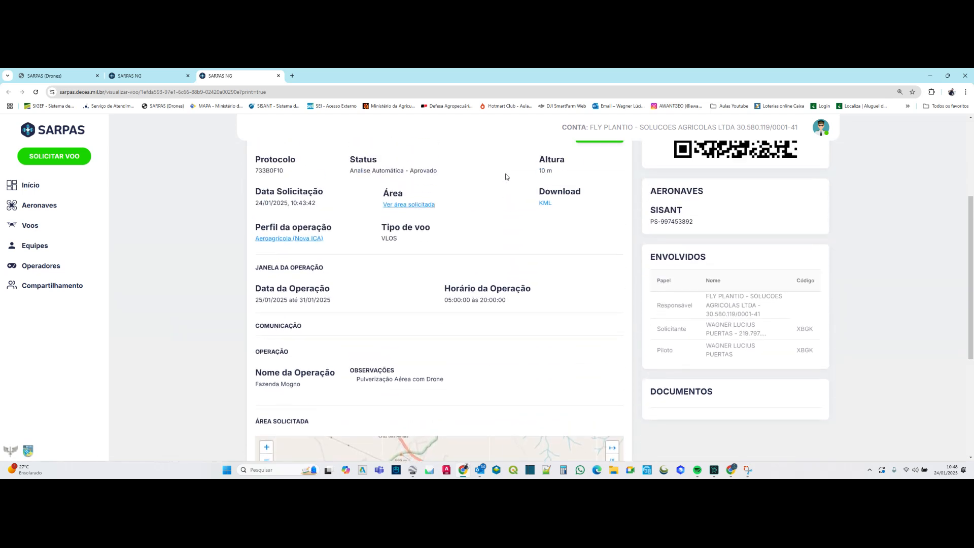
pyautogui.scroll(1, 506, 176)
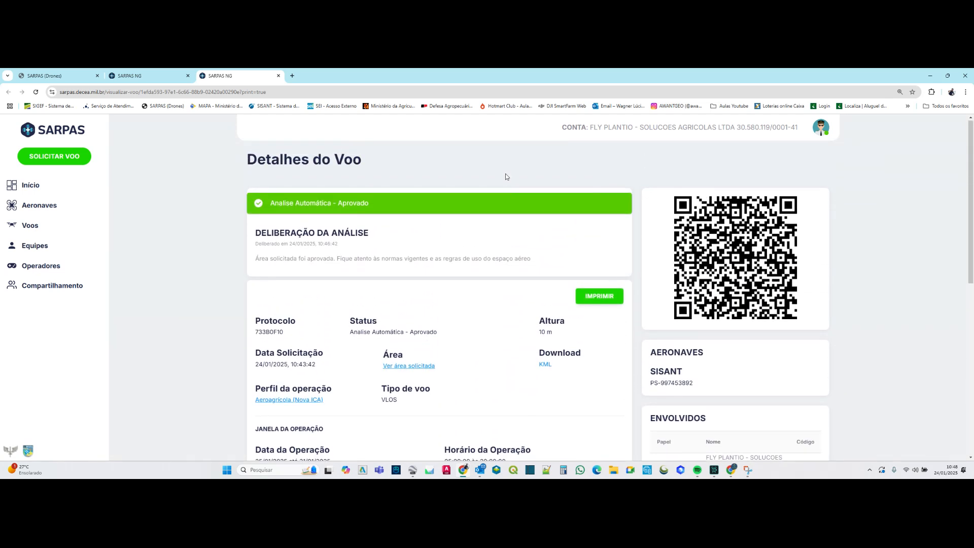